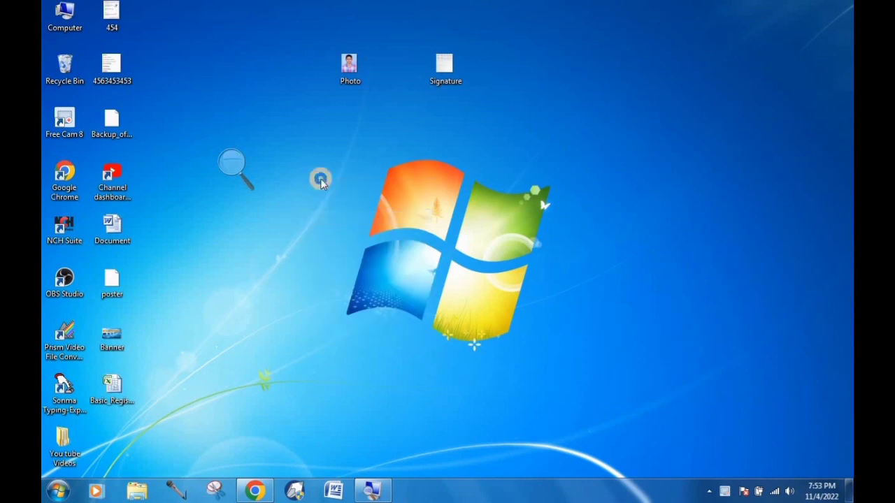
{"action": "right_click", "coordinate": [321, 180]}
{"action": "left_click", "coordinate": [339, 219]}
{"action": "right_click", "coordinate": [336, 168]}
{"action": "left_click", "coordinate": [364, 200]}
{"action": "right_click", "coordinate": [324, 165]}
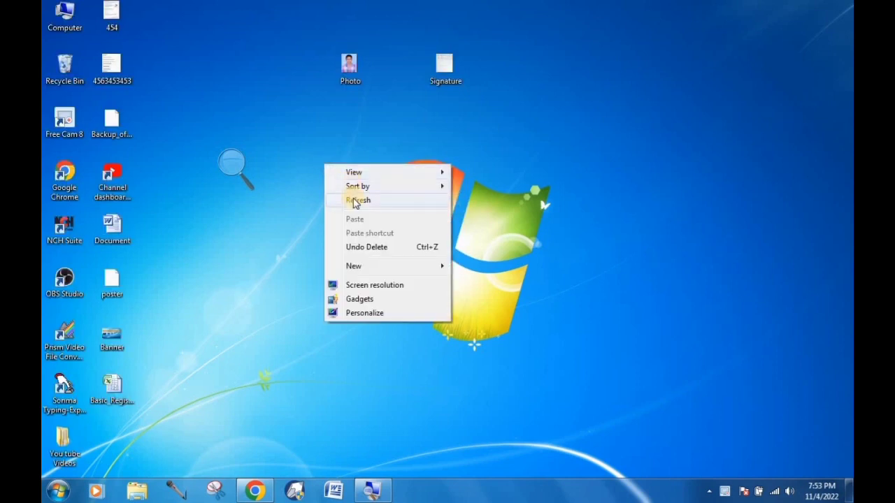
{"action": "left_click", "coordinate": [355, 202]}
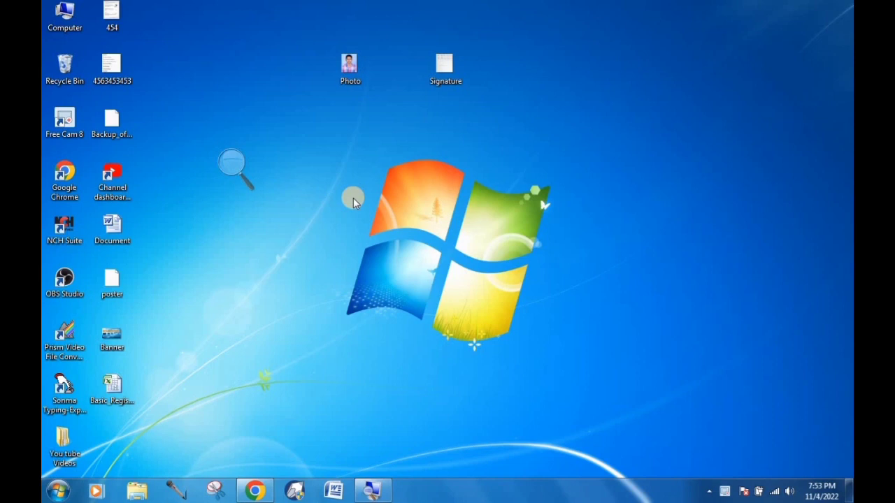
{"action": "left_click", "coordinate": [456, 61]}
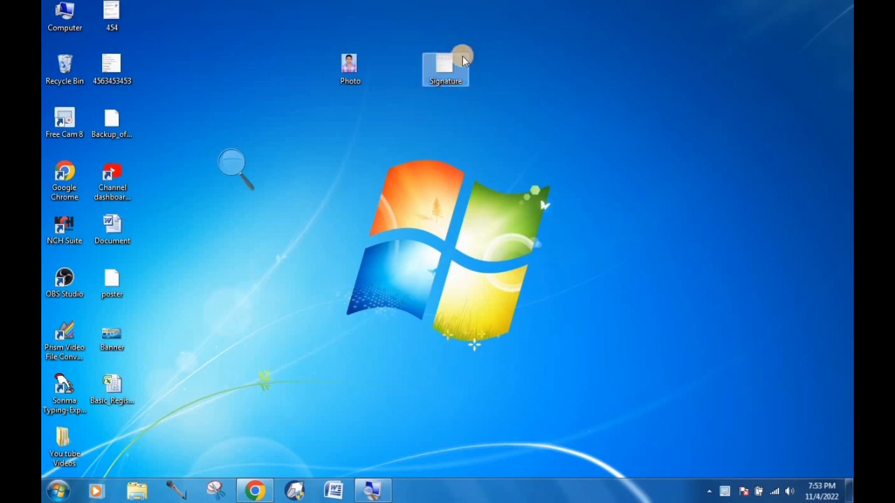
{"action": "left_click", "coordinate": [349, 64]}
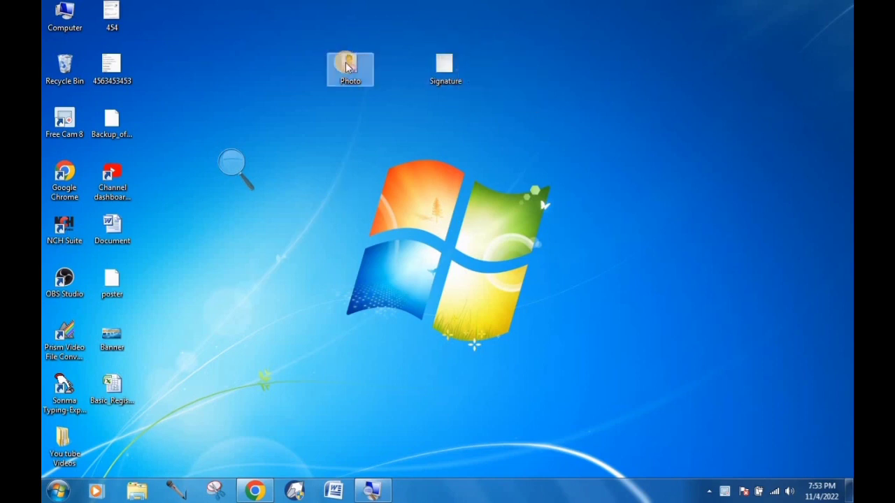
{"action": "left_click", "coordinate": [444, 65]}
{"action": "mouse_move", "coordinate": [443, 65]}
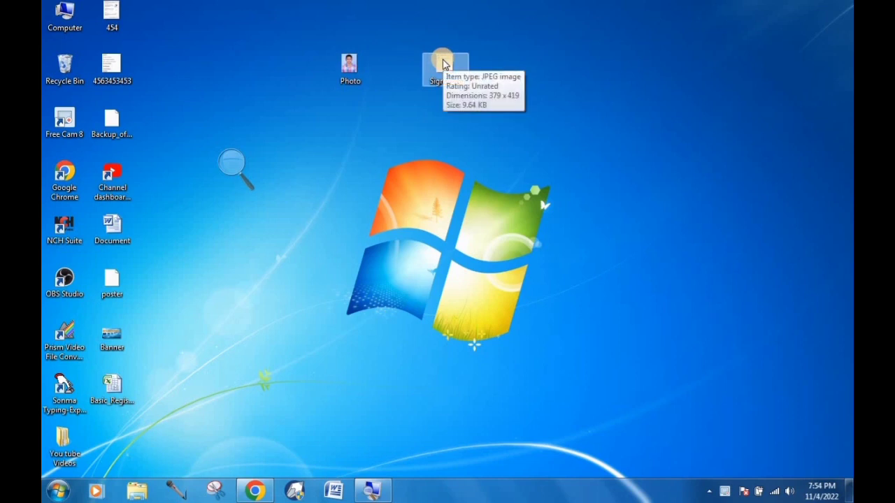
{"action": "mouse_move", "coordinate": [302, 31]}
{"action": "left_mouse_down"}
{"action": "mouse_move", "coordinate": [375, 124]}
{"action": "mouse_move", "coordinate": [533, 139]}
{"action": "mouse_move", "coordinate": [534, 132]}
{"action": "left_mouse_up"}
{"action": "left_click", "coordinate": [380, 129]}
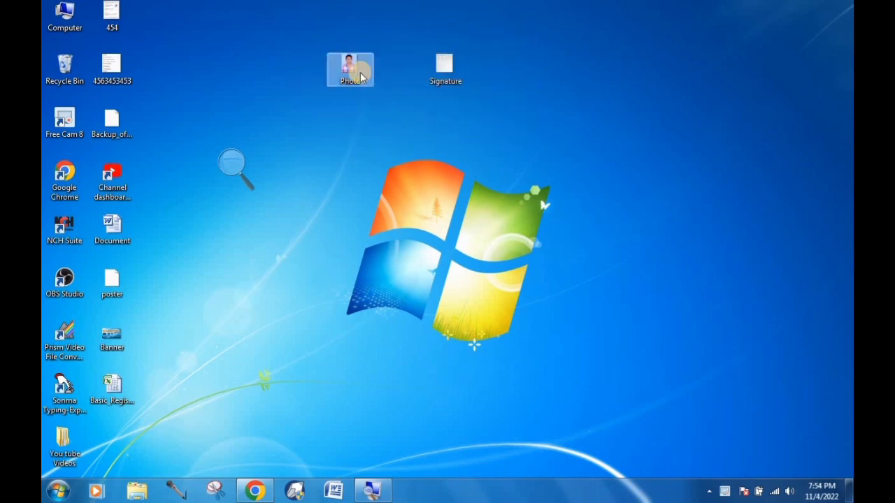
{"action": "mouse_move", "coordinate": [361, 77]}
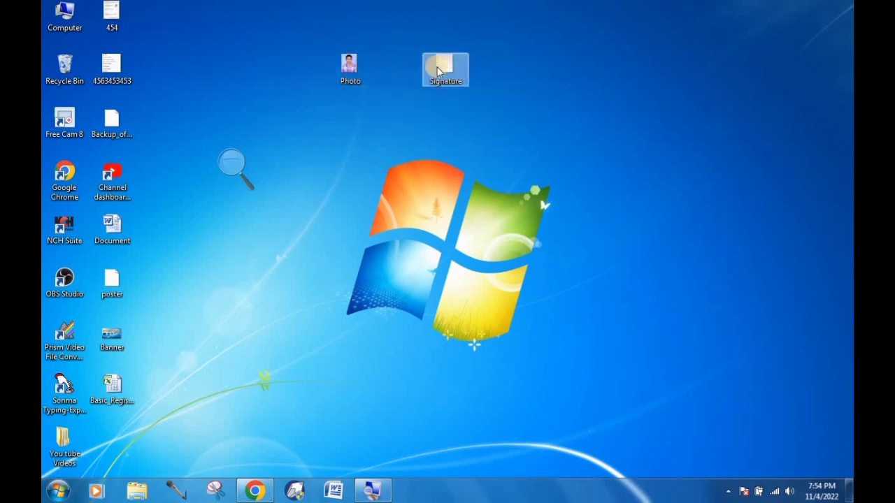
{"action": "mouse_move", "coordinate": [439, 70]}
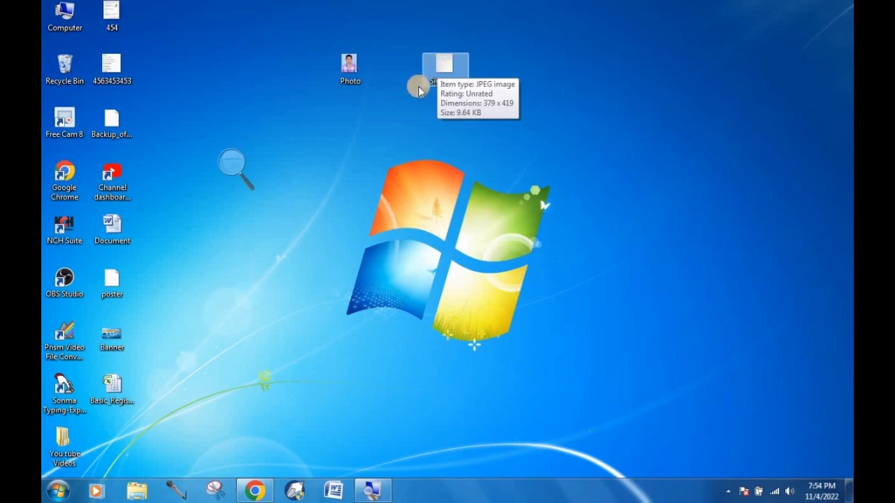
{"action": "right_click", "coordinate": [375, 127]}
{"action": "left_click", "coordinate": [395, 160]}
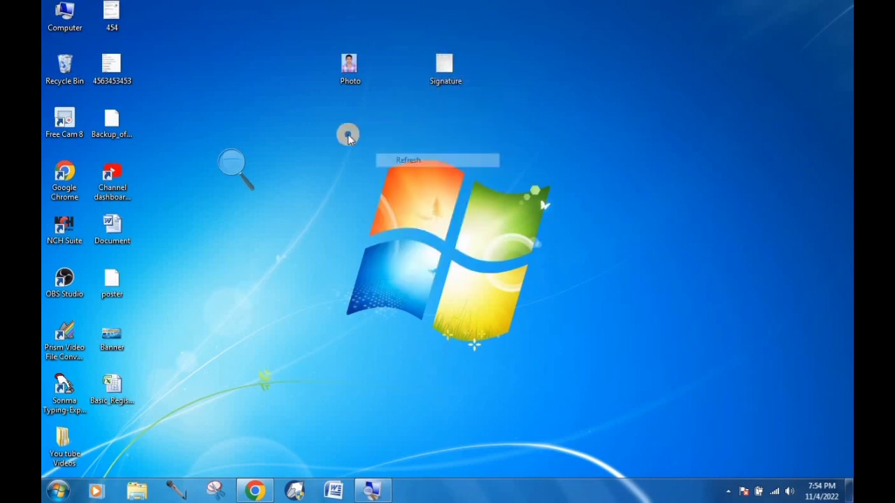
{"action": "right_click", "coordinate": [348, 136]}
{"action": "left_click", "coordinate": [373, 171]}
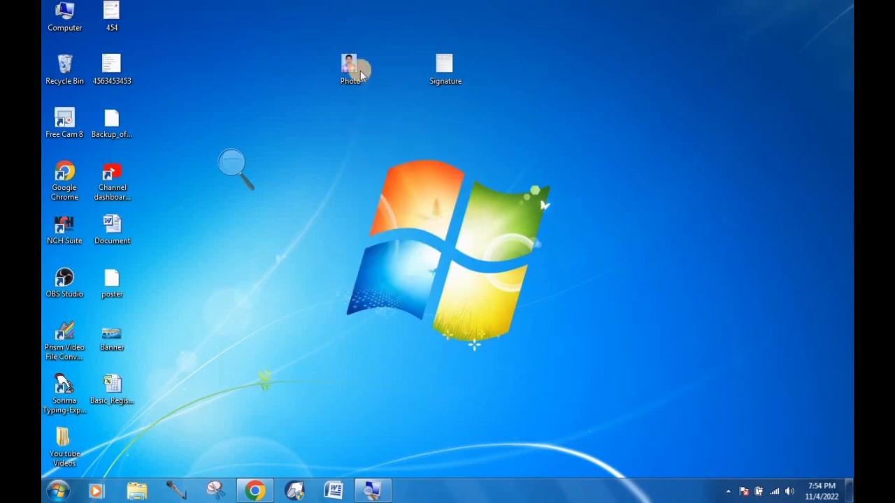
{"action": "left_click_drag", "start_coordinate": [323, 38], "coordinate": [394, 106]}
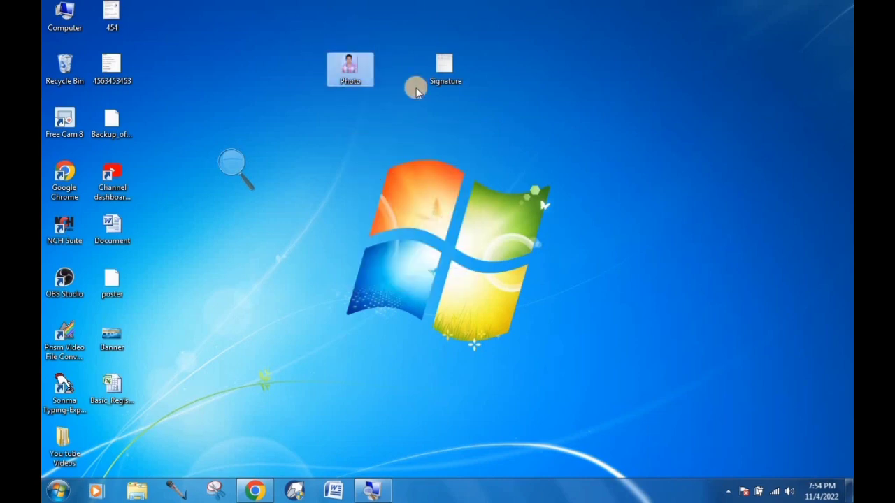
{"action": "left_click_drag", "start_coordinate": [415, 42], "coordinate": [477, 100]}
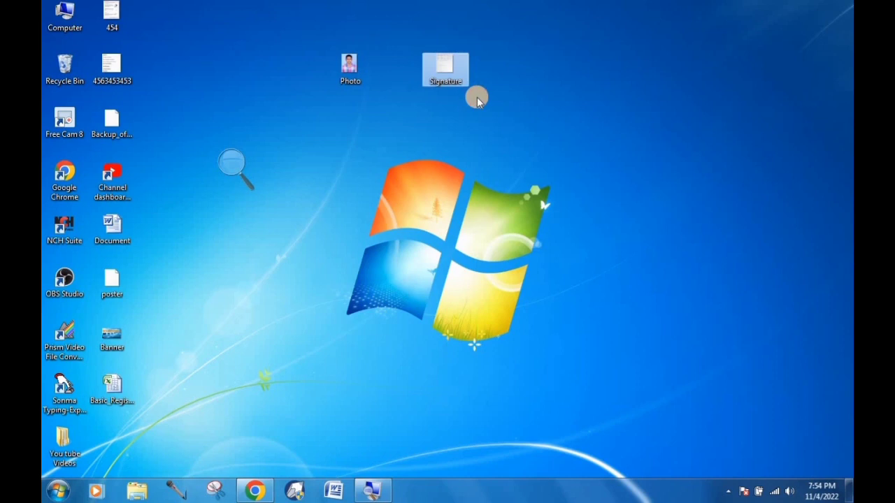
{"action": "right_click", "coordinate": [352, 113]}
{"action": "left_click", "coordinate": [388, 151]}
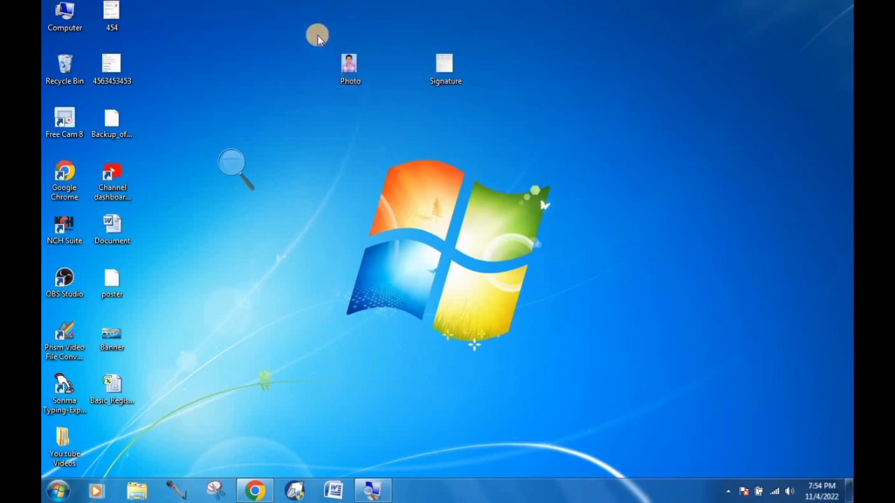
{"action": "mouse_move", "coordinate": [305, 32]}
{"action": "left_mouse_down"}
{"action": "mouse_move", "coordinate": [438, 128]}
{"action": "mouse_move", "coordinate": [506, 125]}
{"action": "left_mouse_up"}
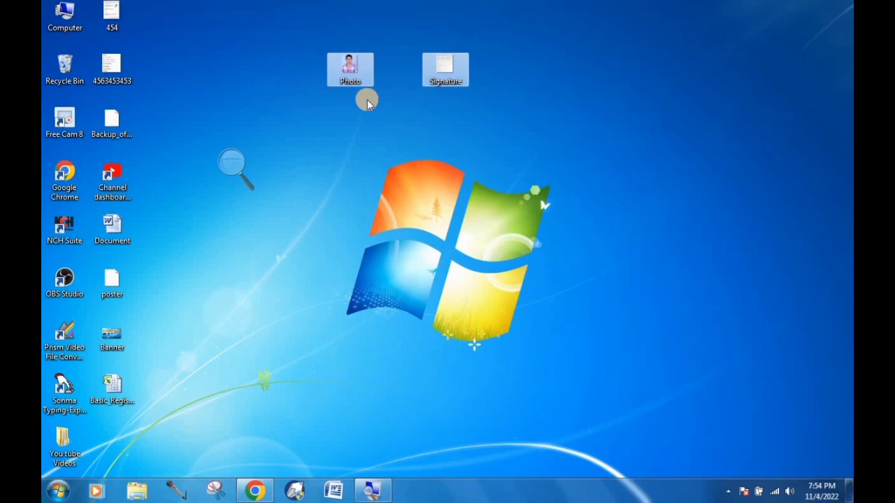
{"action": "left_click", "coordinate": [352, 116]}
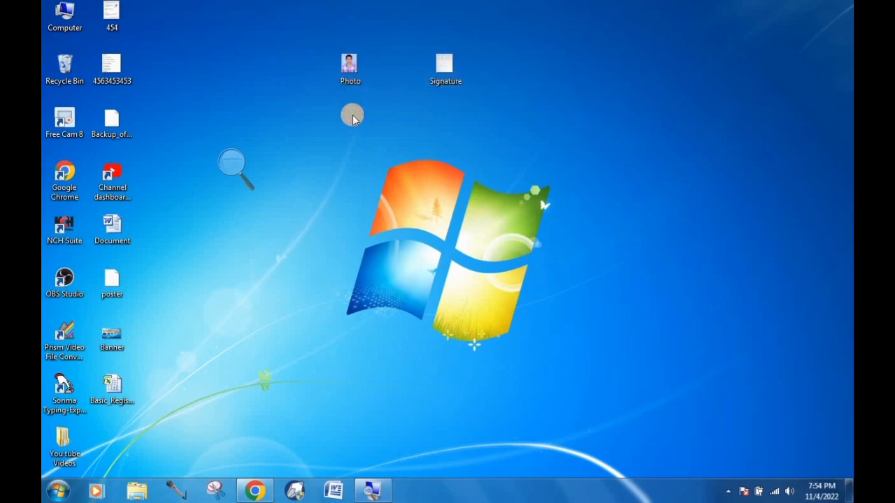
{"action": "right_click", "coordinate": [352, 115]}
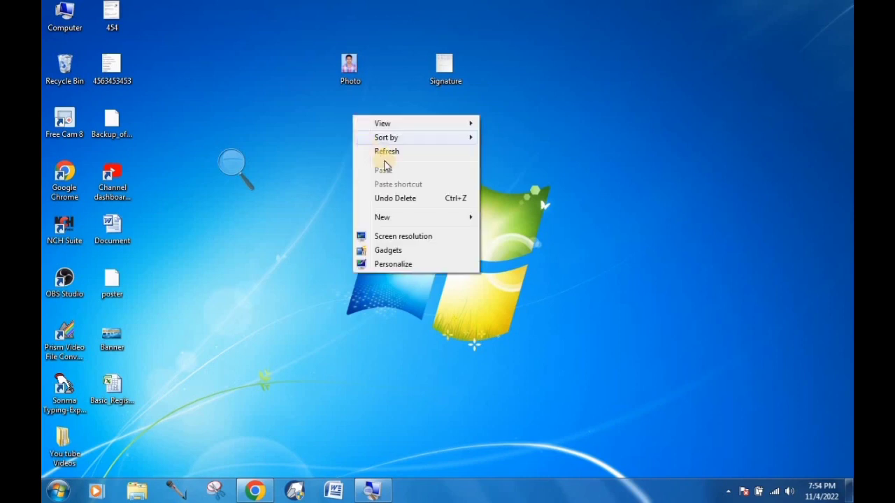
{"action": "left_click", "coordinate": [388, 152]}
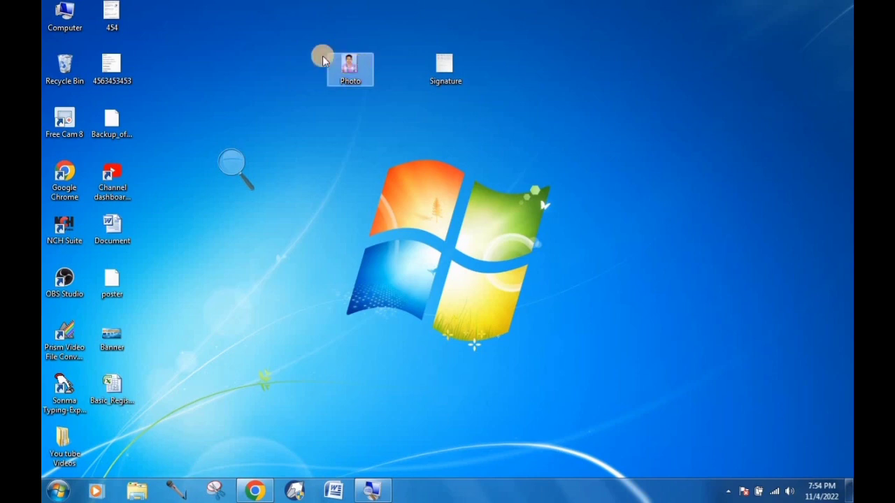
{"action": "mouse_move", "coordinate": [312, 36]}
{"action": "left_mouse_down"}
{"action": "mouse_move", "coordinate": [390, 88]}
{"action": "mouse_move", "coordinate": [485, 107]}
{"action": "left_mouse_up"}
{"action": "left_click", "coordinate": [362, 128]}
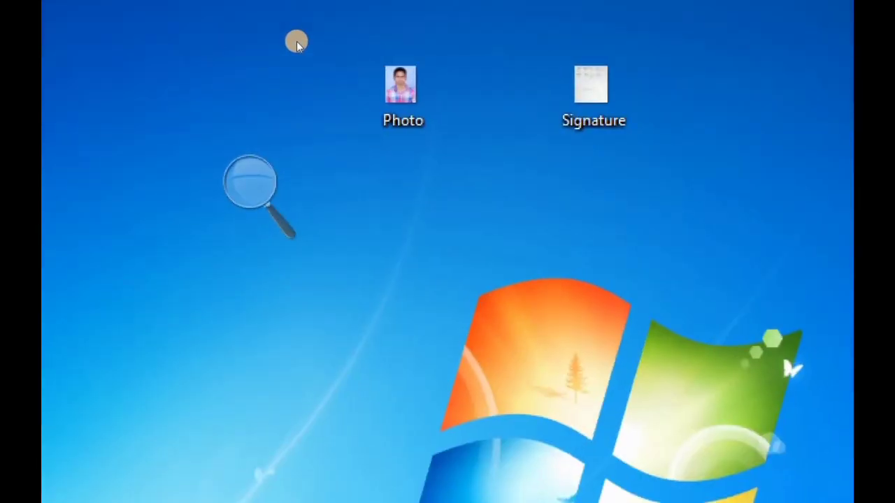
{"action": "left_click", "coordinate": [444, 66]}
{"action": "left_click", "coordinate": [319, 54]}
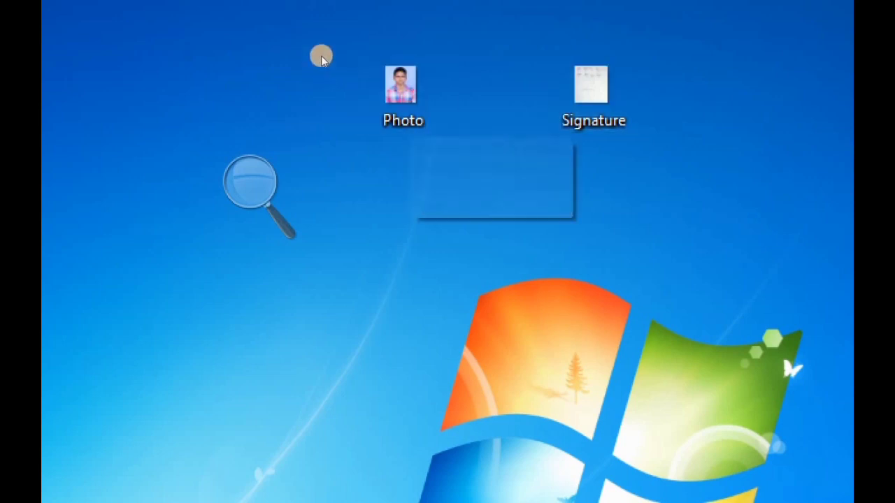
{"action": "key", "text": "Left"}
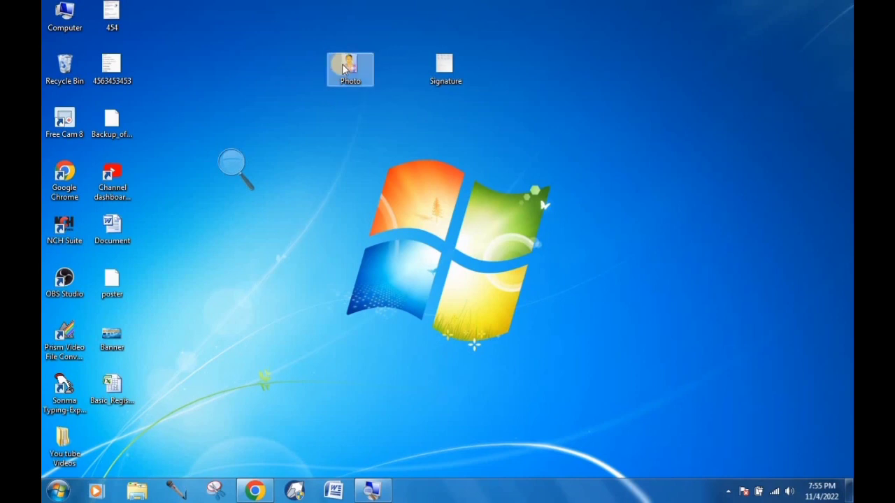
Open the desktop image file Photo in Paint.
{"action": "right_click", "coordinate": [342, 68]}
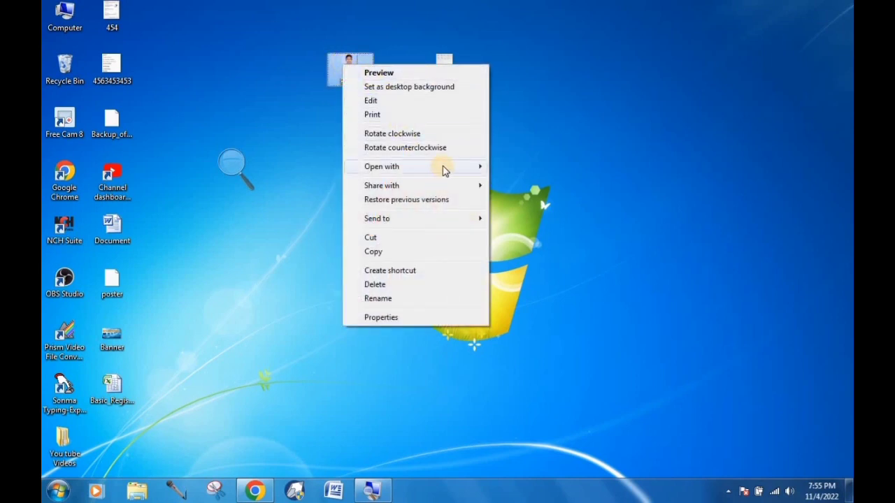
{"action": "mouse_move", "coordinate": [444, 171]}
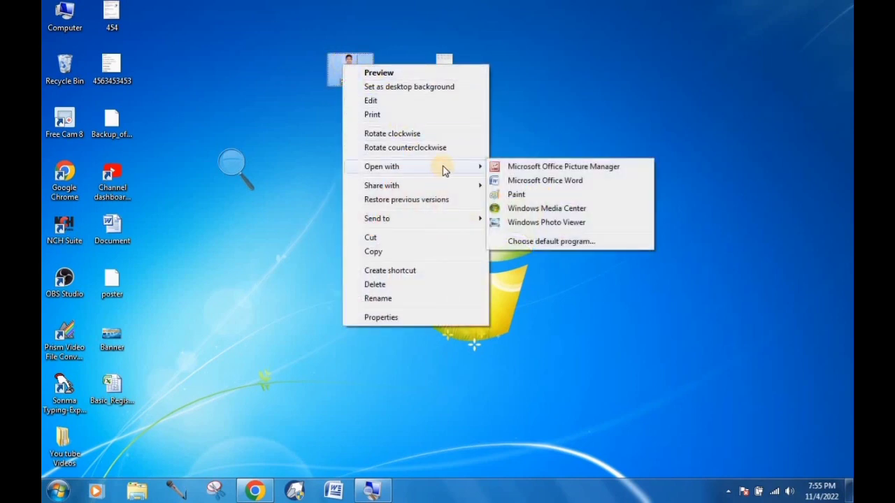
{"action": "left_click", "coordinate": [523, 194]}
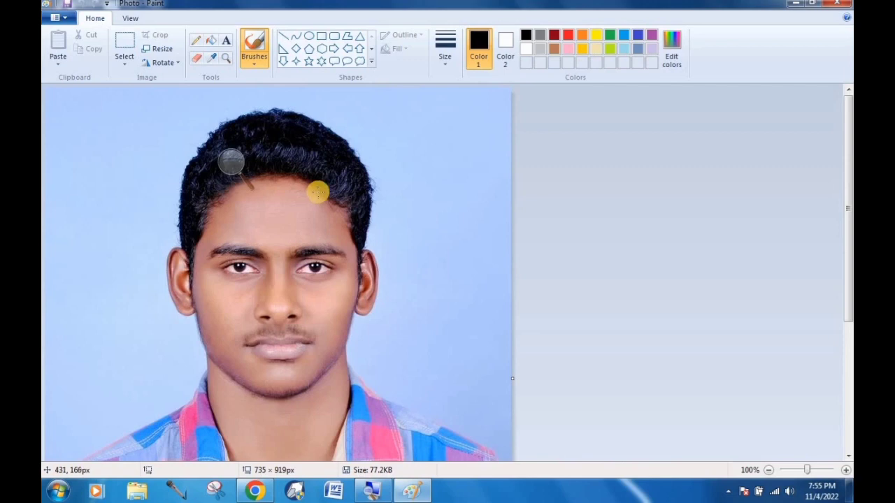
Minimize Paint and check the file size of the desktop image Photo in its file properties.
{"action": "left_click", "coordinate": [799, 5]}
{"action": "left_click", "coordinate": [350, 68]}
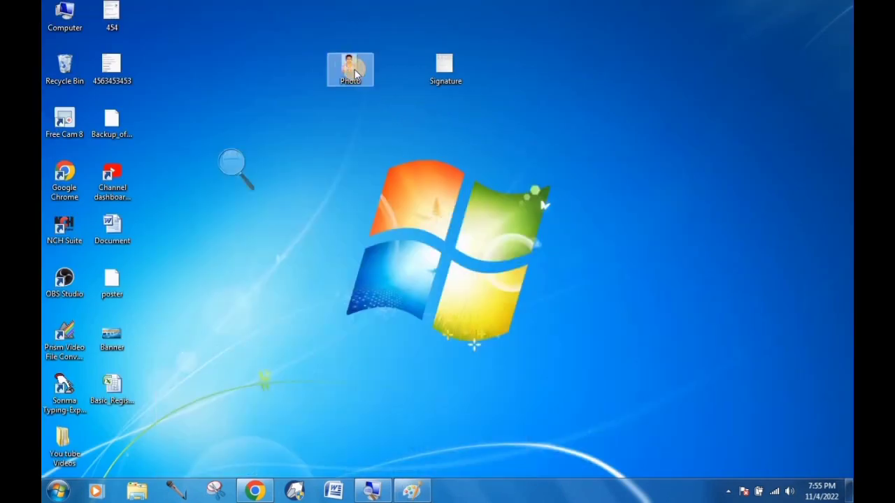
{"action": "right_click", "coordinate": [347, 68]}
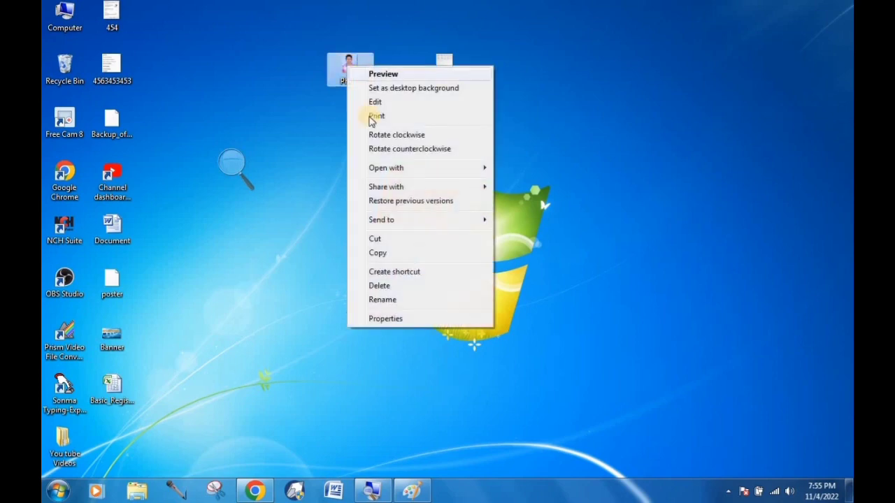
{"action": "left_click", "coordinate": [385, 319]}
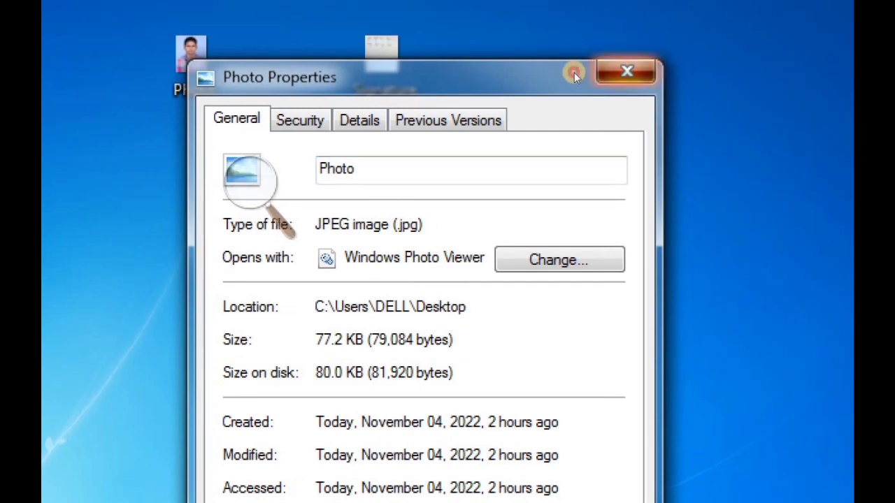
{"action": "left_click", "coordinate": [574, 72]}
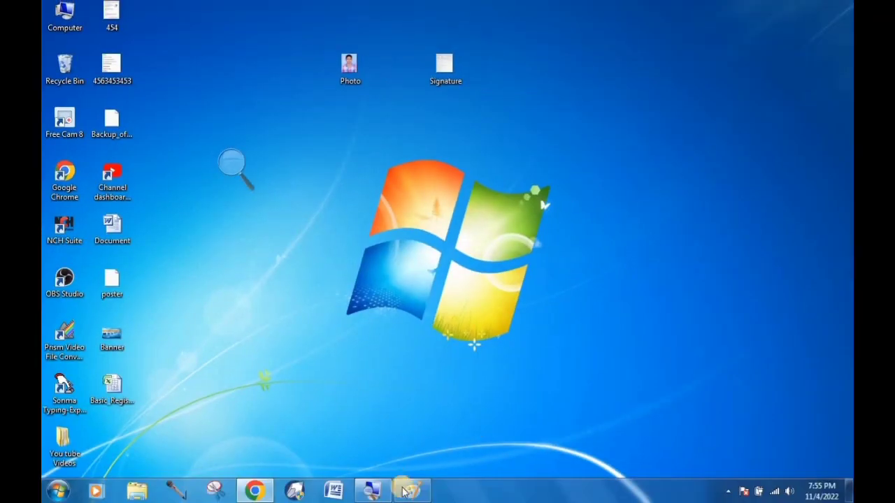
Switch back to Paint and resize the photo to 50 percent horizontally and vertically with the aspect ratio maintained.
{"action": "left_click", "coordinate": [404, 491]}
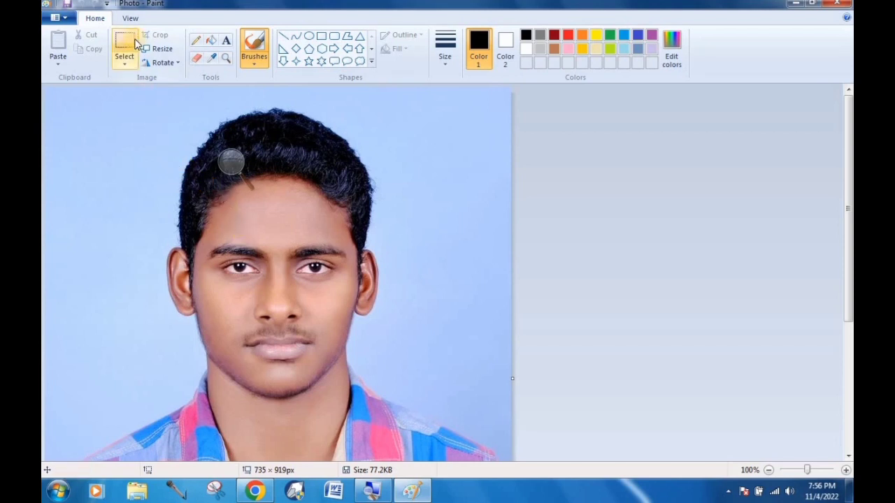
{"action": "left_click", "coordinate": [216, 161]}
{"action": "right_click", "coordinate": [216, 166]}
{"action": "right_click", "coordinate": [215, 165]}
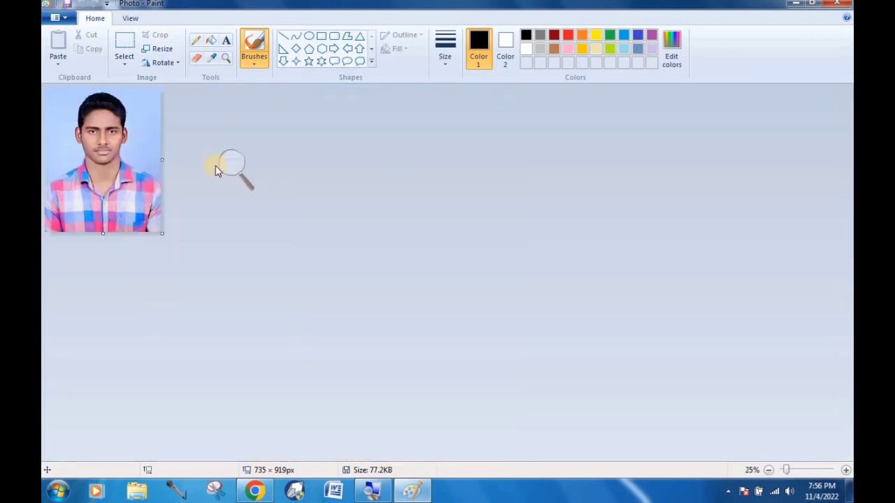
{"action": "left_click", "coordinate": [226, 168]}
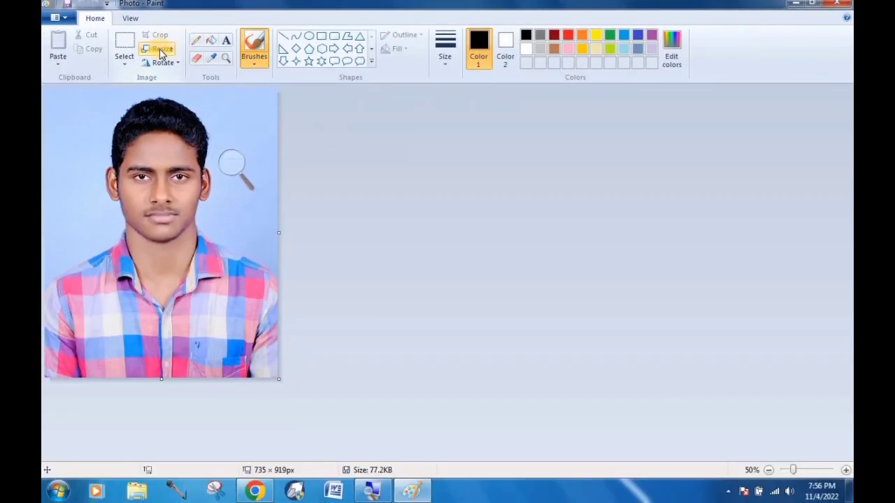
{"action": "left_click", "coordinate": [161, 51]}
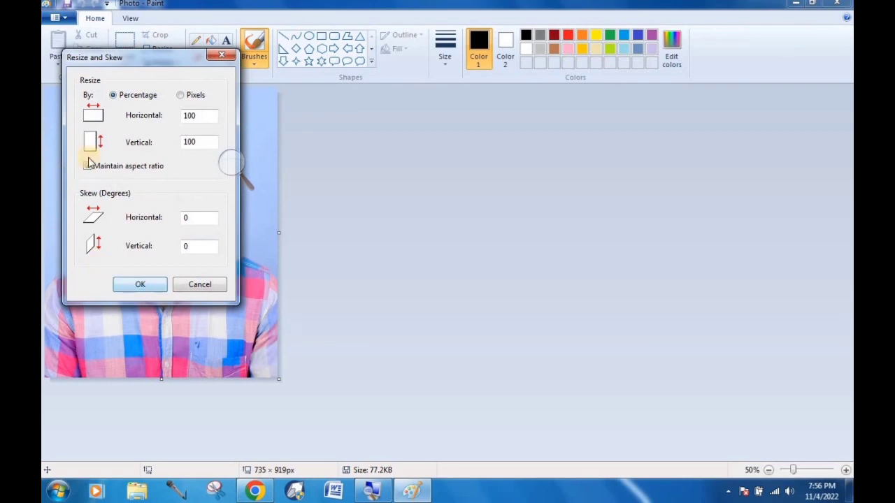
{"action": "left_click_drag", "start_coordinate": [171, 60], "coordinate": [416, 130]}
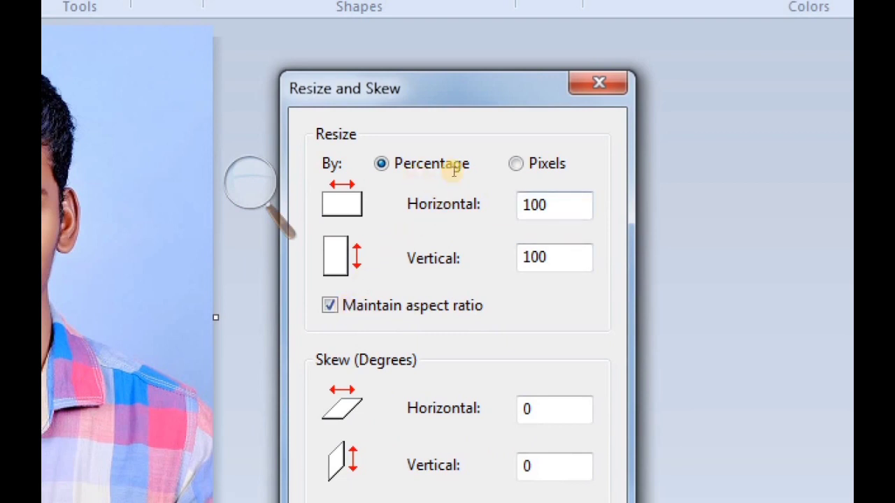
{"action": "key", "text": "Tab"}
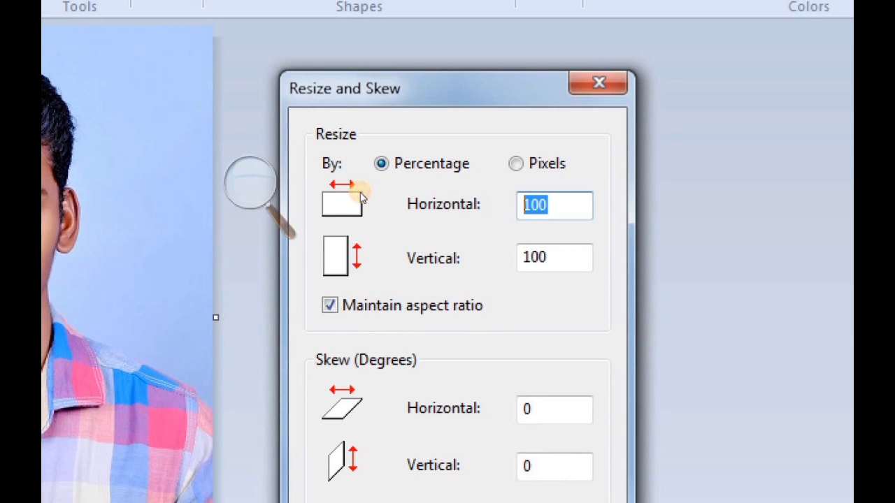
{"action": "type", "text": "50"}
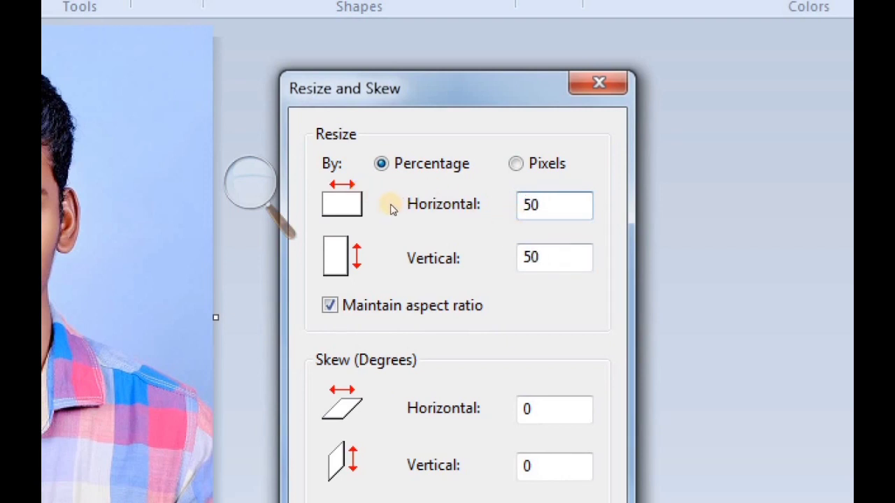
{"action": "key", "text": "Tab"}
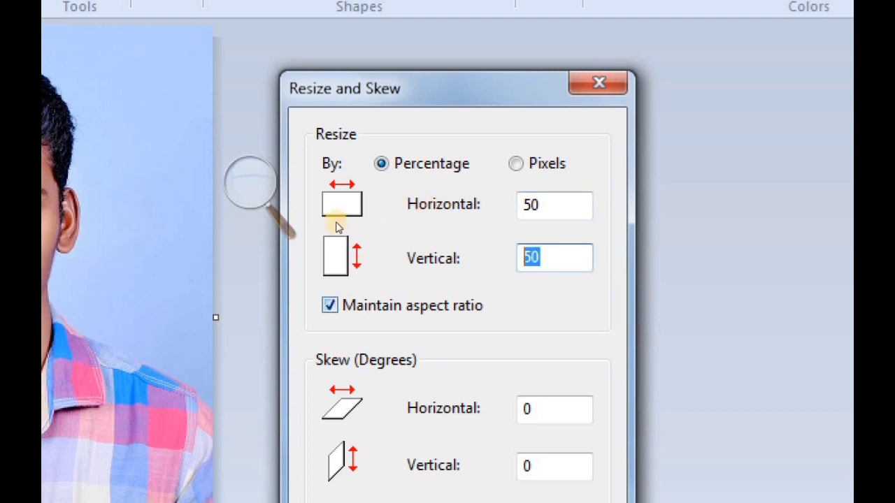
{"action": "key", "text": "Tab"}
{"action": "key", "text": "space"}
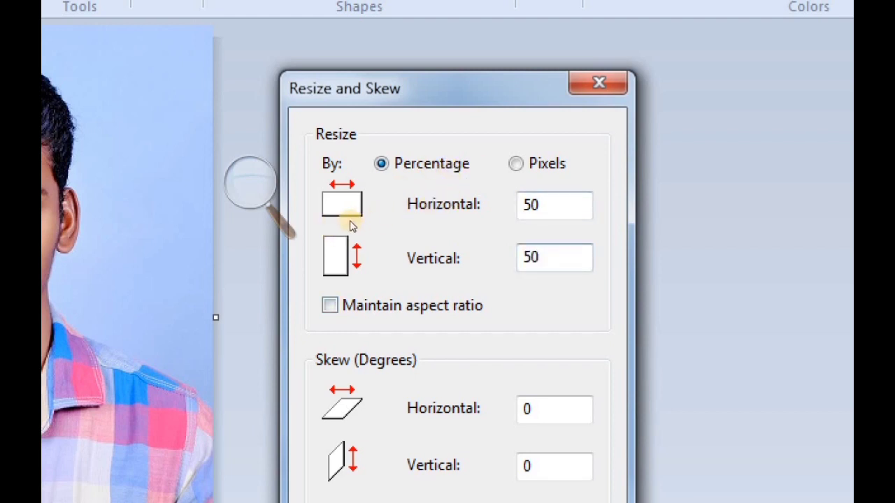
{"action": "key", "text": "space"}
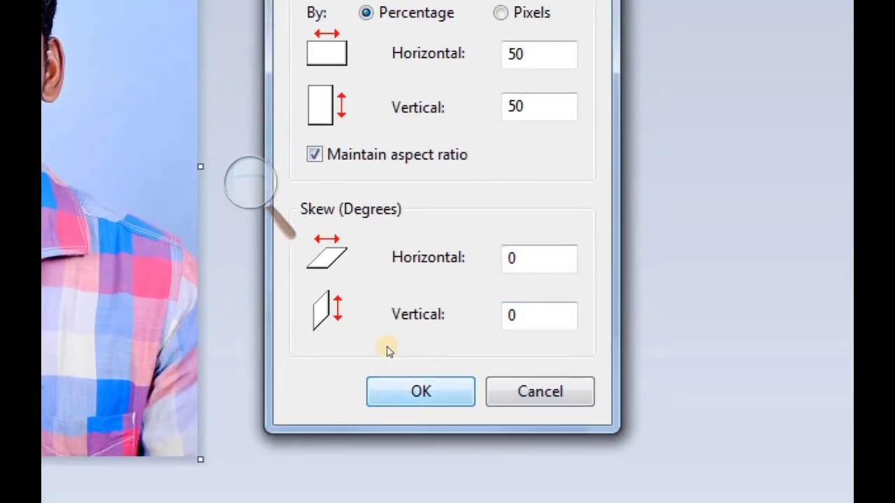
{"action": "left_click", "coordinate": [420, 395]}
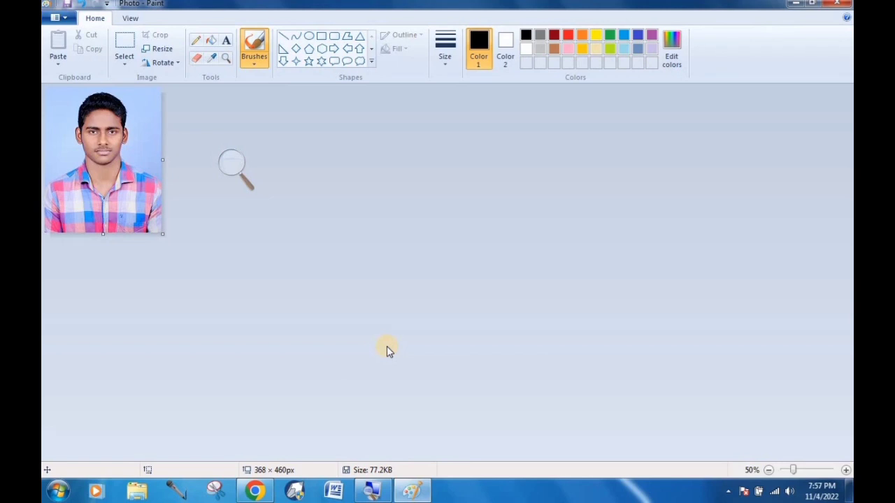
Save the resized image as a new JPEG named Photo 01 on the desktop.
{"action": "key", "text": "F12"}
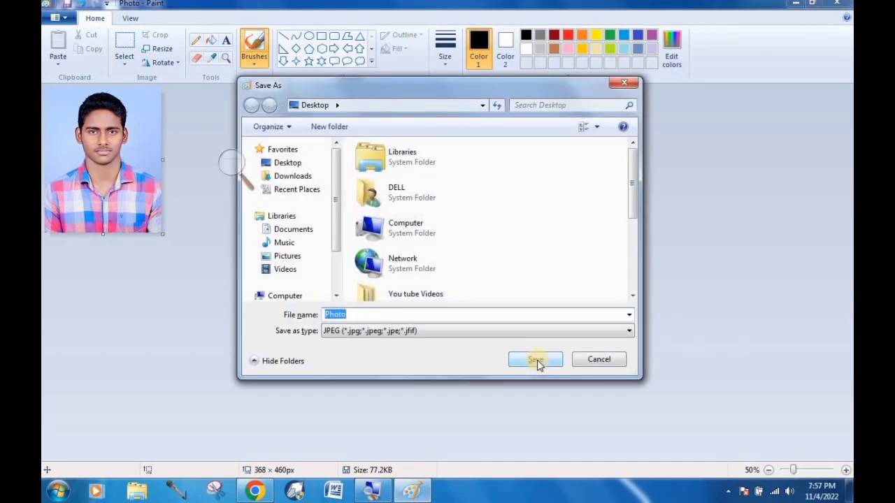
{"action": "left_click", "coordinate": [535, 360]}
{"action": "left_click", "coordinate": [538, 362]}
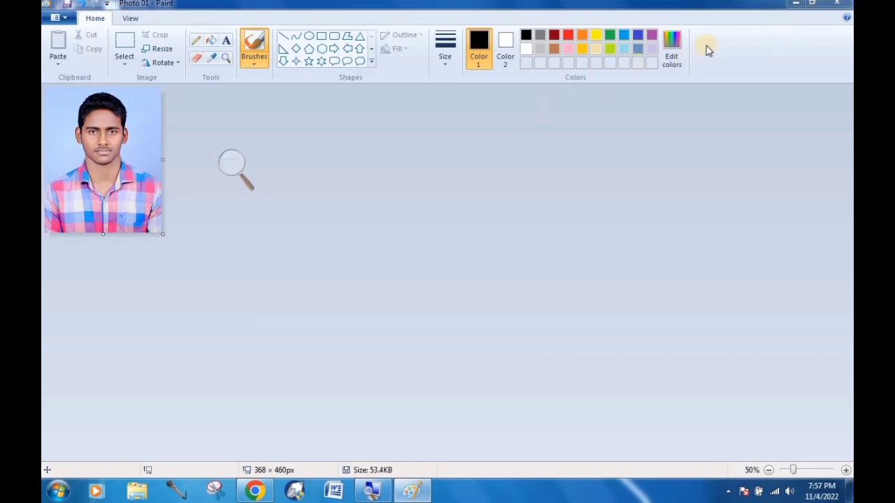
Minimize Paint, refresh the desktop and move the Photo 01 file near the original Photo file.
{"action": "left_click", "coordinate": [801, 7]}
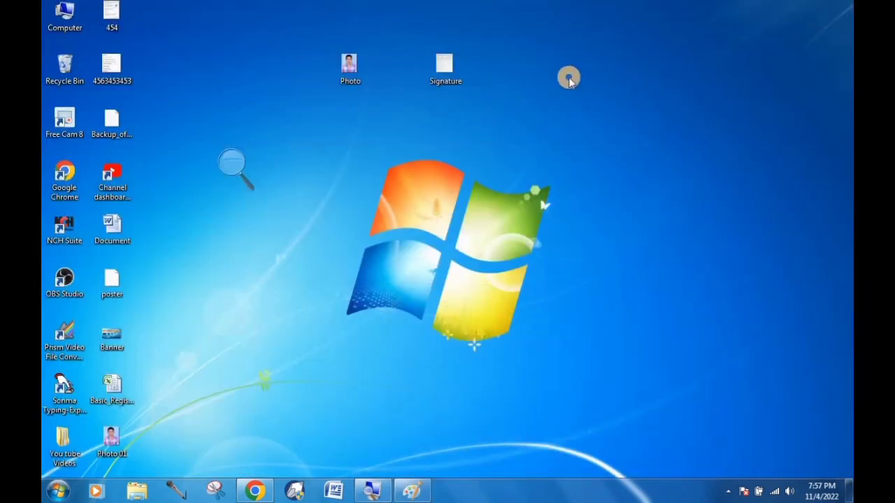
{"action": "right_click", "coordinate": [569, 77]}
{"action": "left_click", "coordinate": [609, 114]}
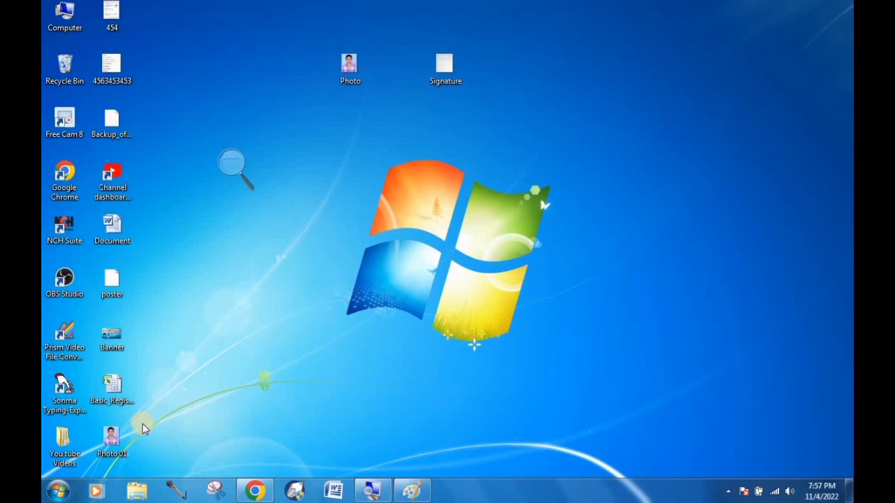
{"action": "left_click_drag", "start_coordinate": [132, 430], "coordinate": [321, 124]}
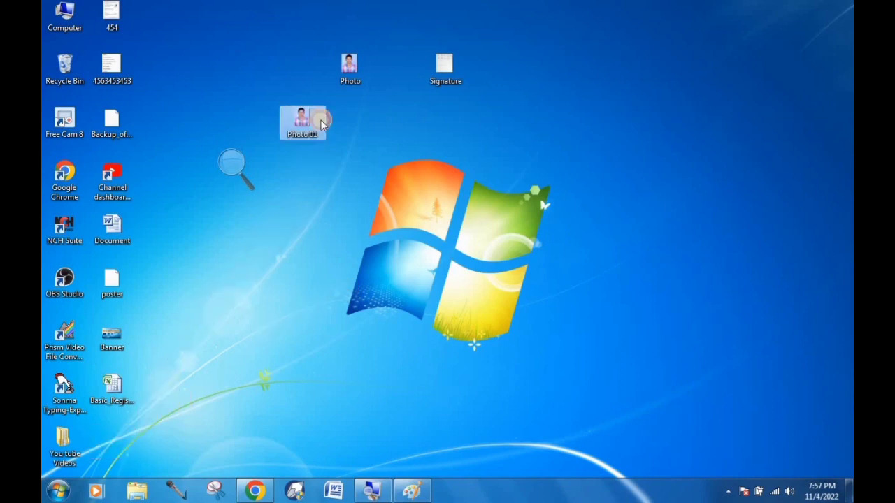
Check the file size of Photo 01 in its file properties, then close them.
{"action": "right_click", "coordinate": [305, 123]}
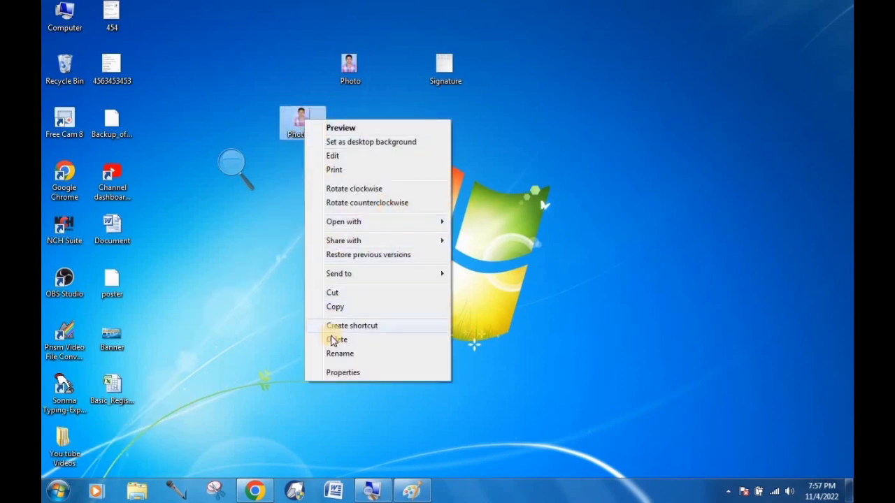
{"action": "left_click", "coordinate": [408, 430]}
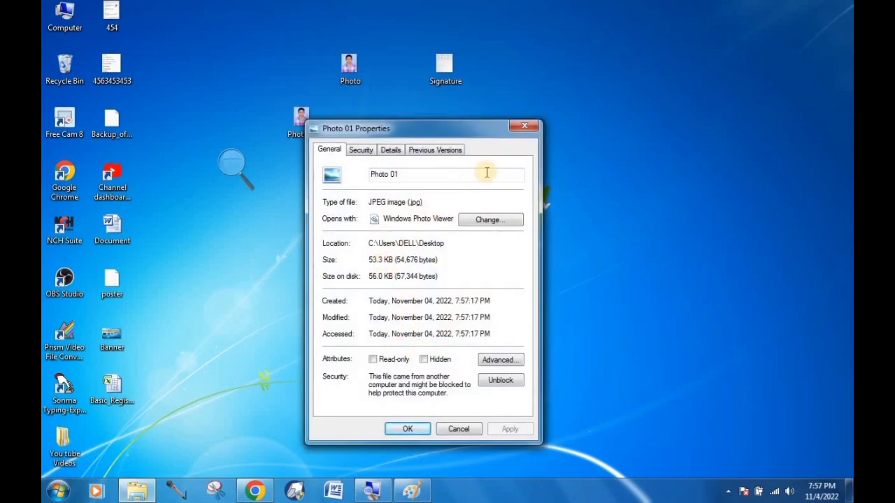
{"action": "left_click", "coordinate": [532, 128]}
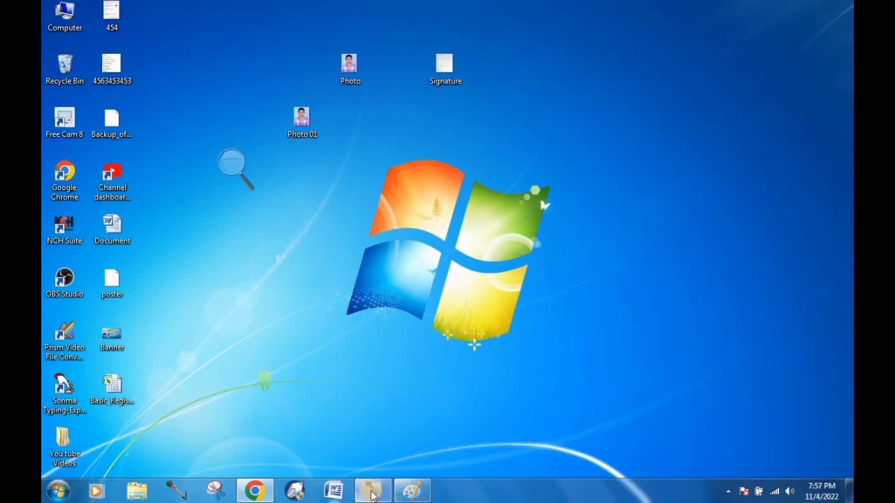
Return to Paint, resize Photo 01 to 60 percent with the aspect ratio maintained, and save it.
{"action": "left_click", "coordinate": [407, 494]}
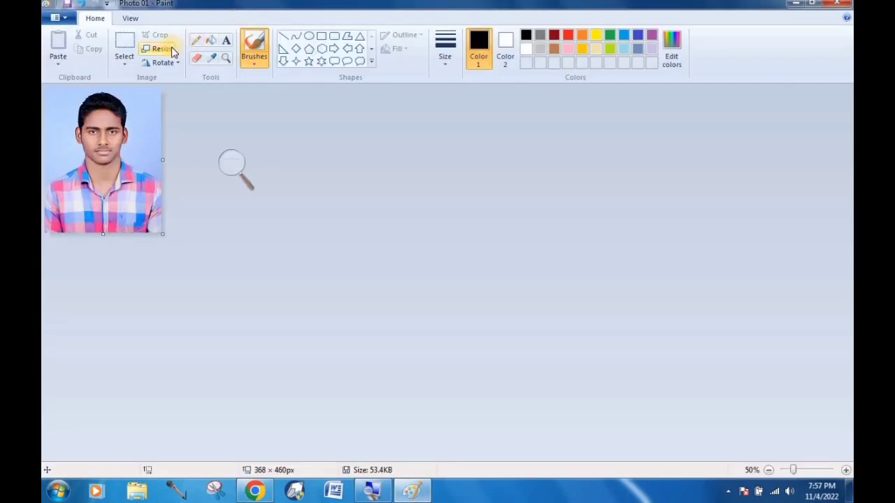
{"action": "key", "text": "ctrl+w"}
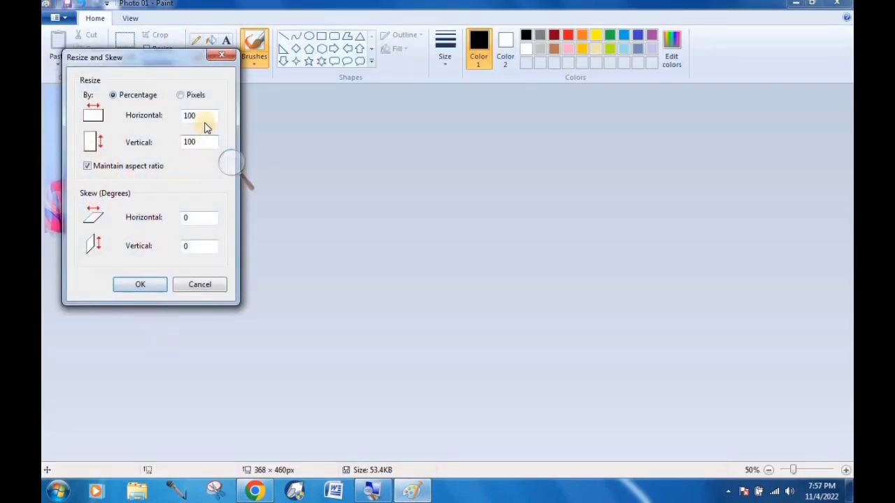
{"action": "left_click_drag", "start_coordinate": [204, 116], "coordinate": [170, 116]}
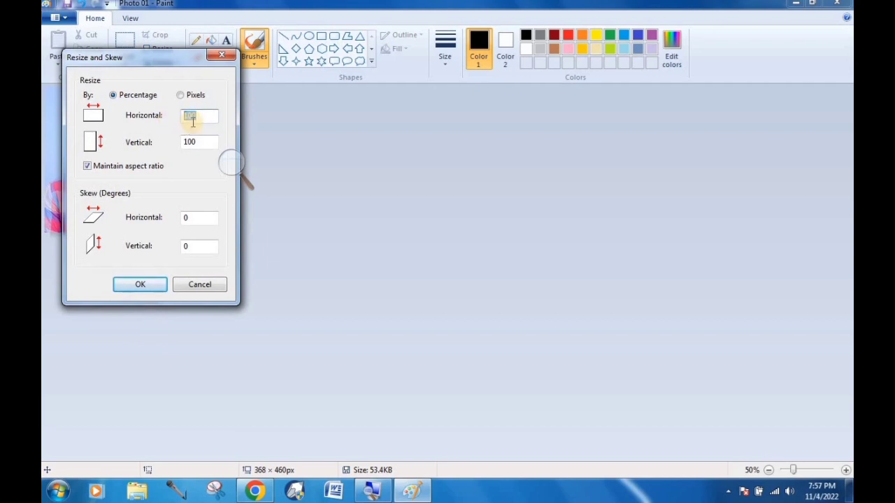
{"action": "type", "text": "60"}
{"action": "left_click", "coordinate": [137, 283]}
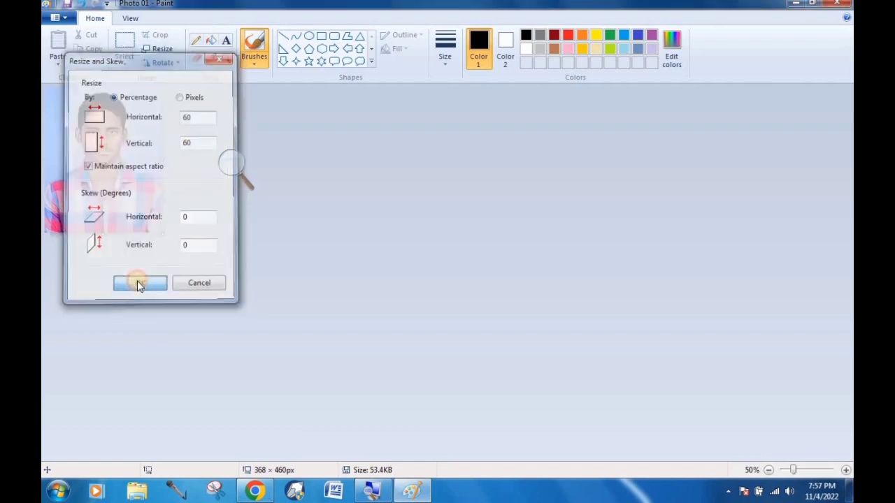
{"action": "key", "text": "ctrl+s"}
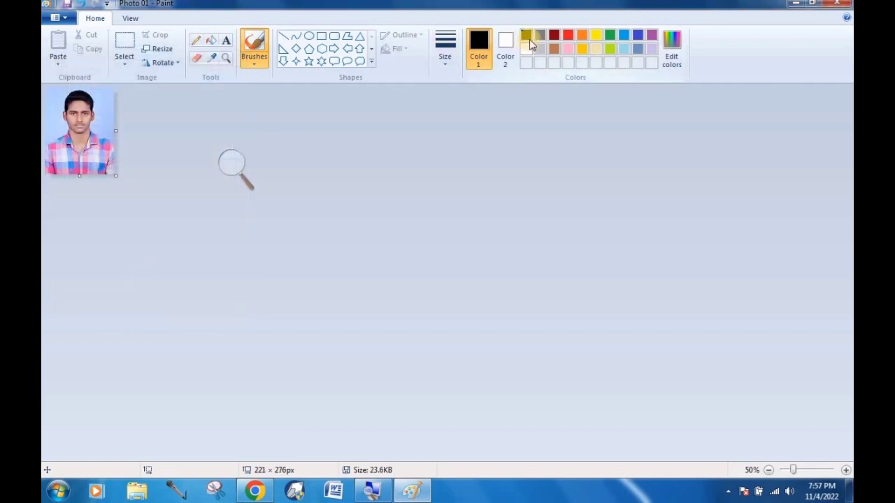
Minimize Paint, check the newly saved Photo 01 file's size in its properties, and refresh the desktop.
{"action": "left_click", "coordinate": [796, 3]}
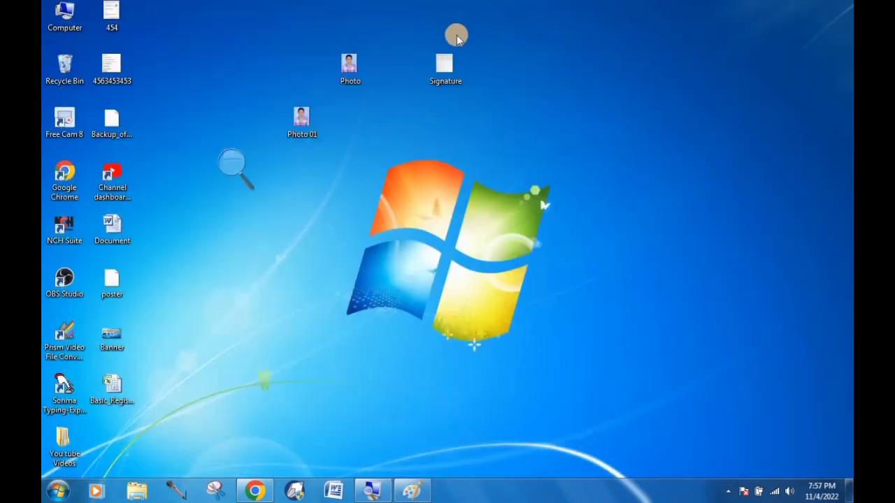
{"action": "right_click", "coordinate": [303, 117]}
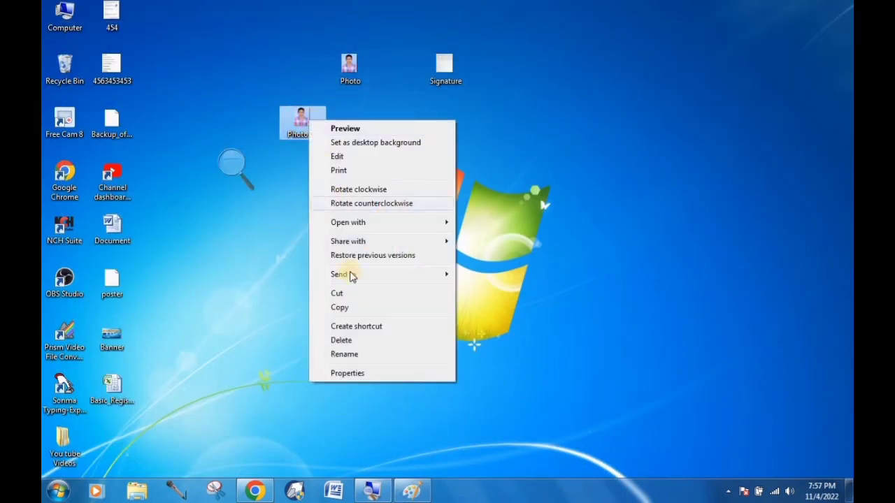
{"action": "left_click", "coordinate": [355, 373]}
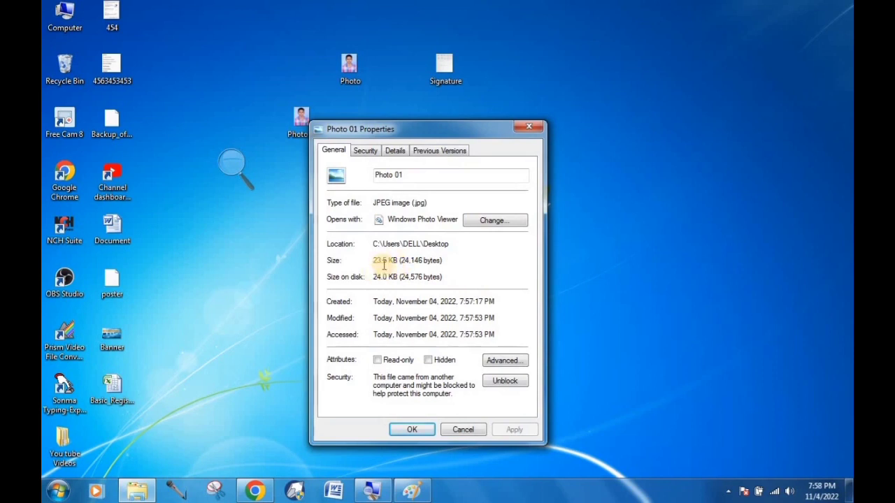
{"action": "left_click", "coordinate": [449, 433]}
{"action": "right_click", "coordinate": [406, 164]}
{"action": "left_click", "coordinate": [435, 203]}
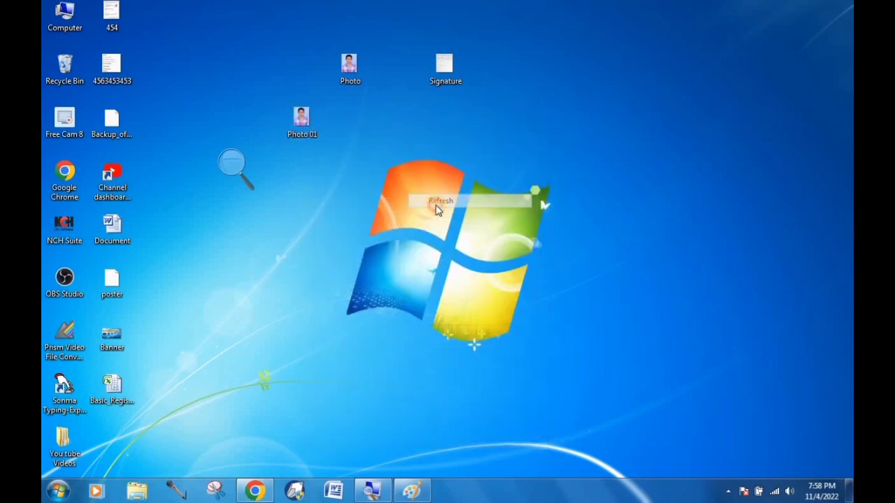
Check the file size of the desktop image Signature in its file properties.
{"action": "right_click", "coordinate": [449, 63]}
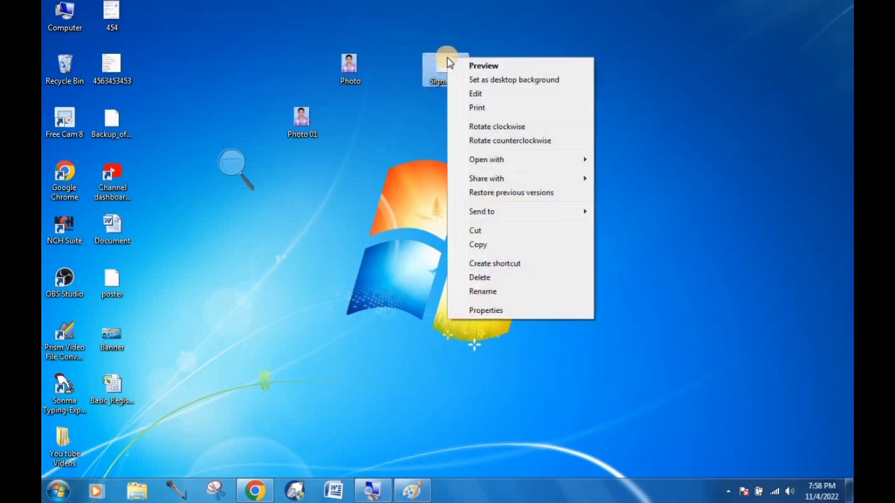
{"action": "left_click", "coordinate": [481, 311]}
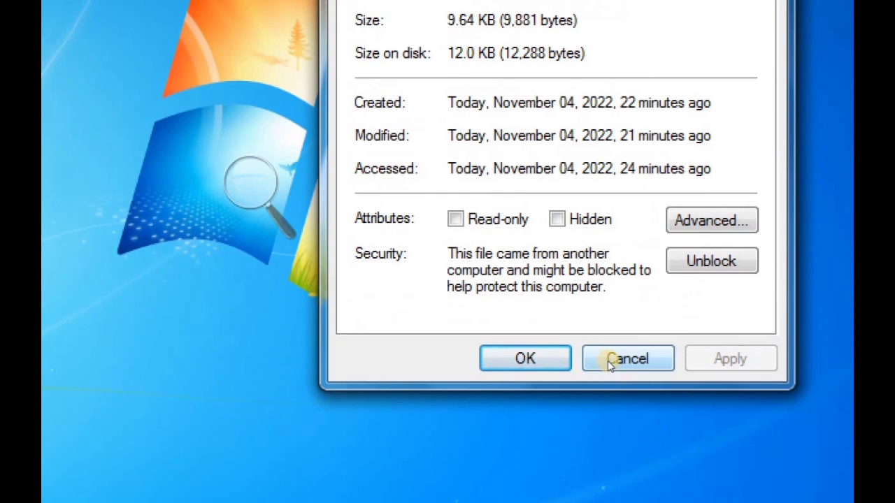
{"action": "left_click", "coordinate": [610, 364]}
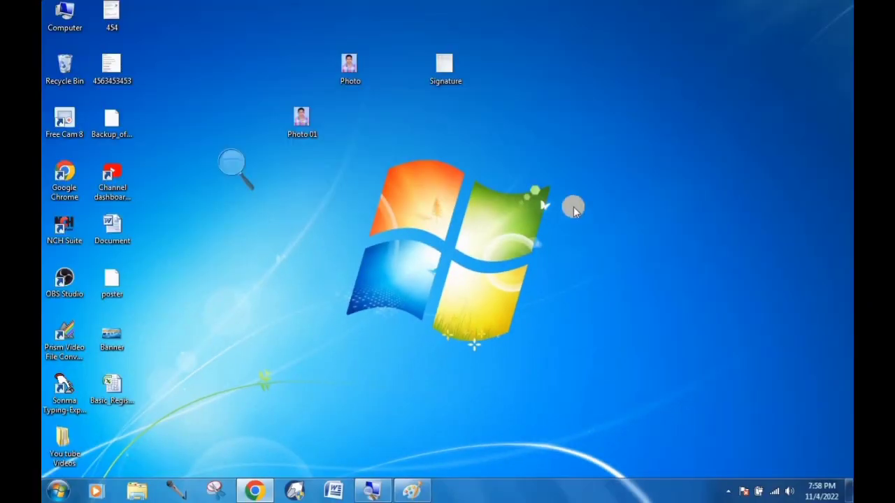
Open the desktop image file Signature in Paint.
{"action": "left_click", "coordinate": [445, 73]}
{"action": "right_click", "coordinate": [445, 73]}
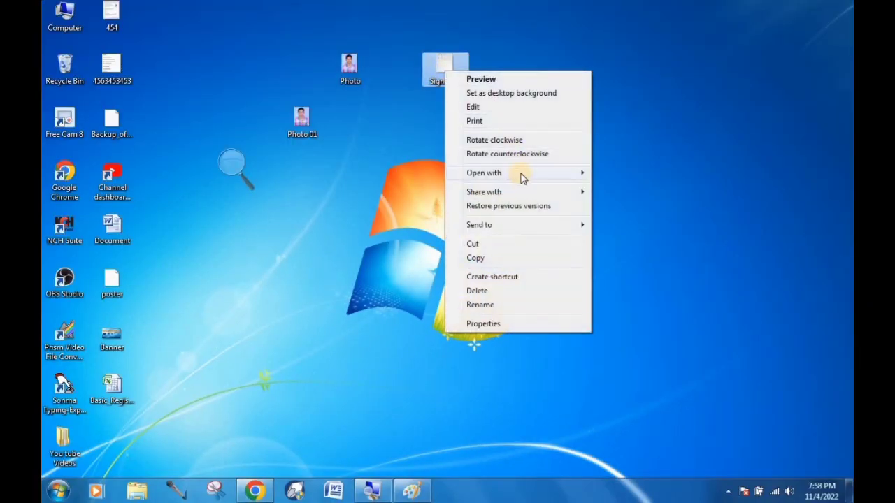
{"action": "mouse_move", "coordinate": [534, 175]}
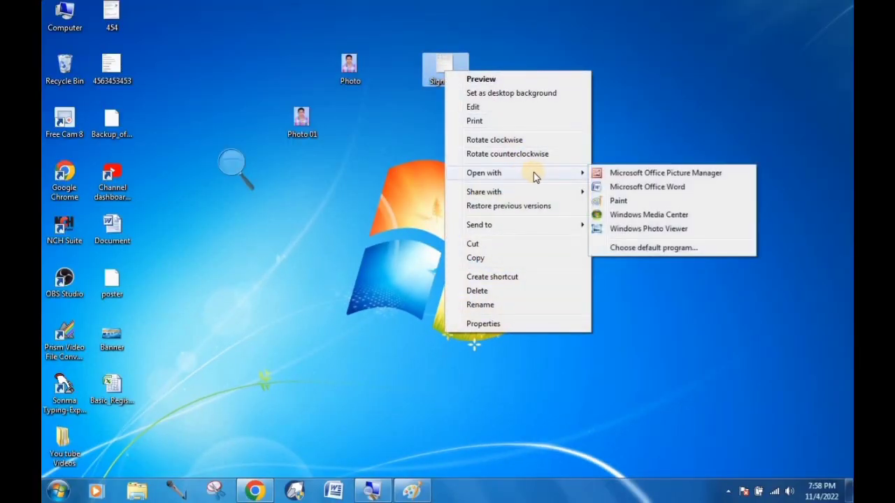
{"action": "left_click", "coordinate": [605, 202]}
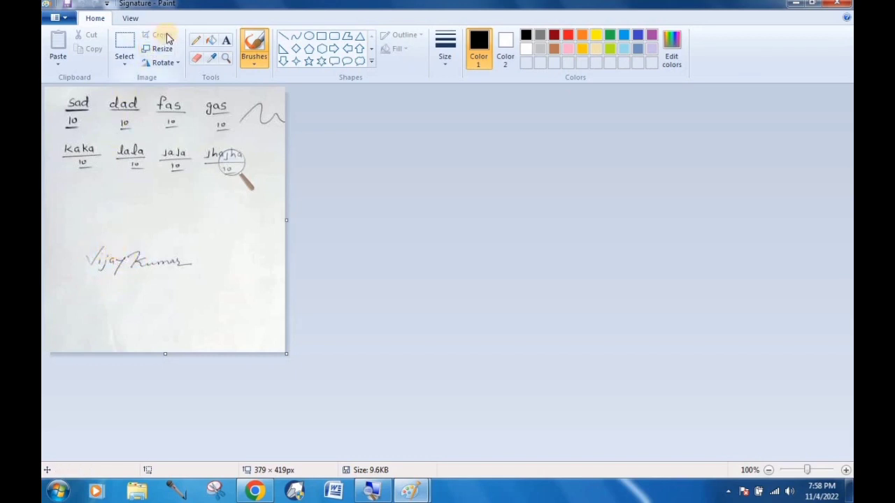
Crop the image to a rectangle of about 234 × 72 px around the large handwritten signature.
{"action": "left_click", "coordinate": [124, 46]}
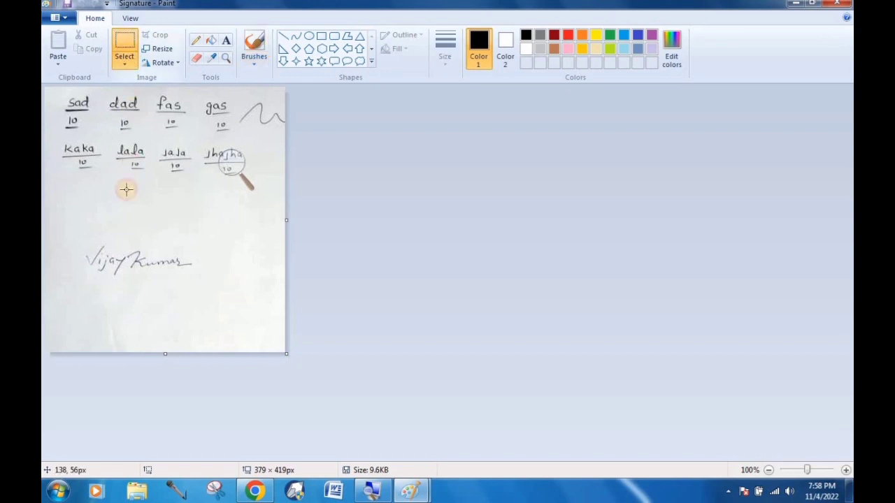
{"action": "left_click_drag", "start_coordinate": [65, 236], "coordinate": [215, 281]}
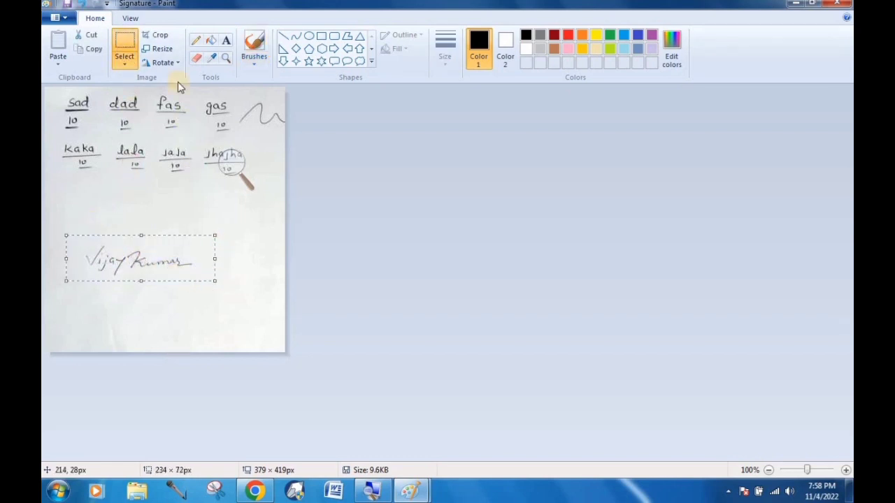
{"action": "left_click", "coordinate": [160, 36]}
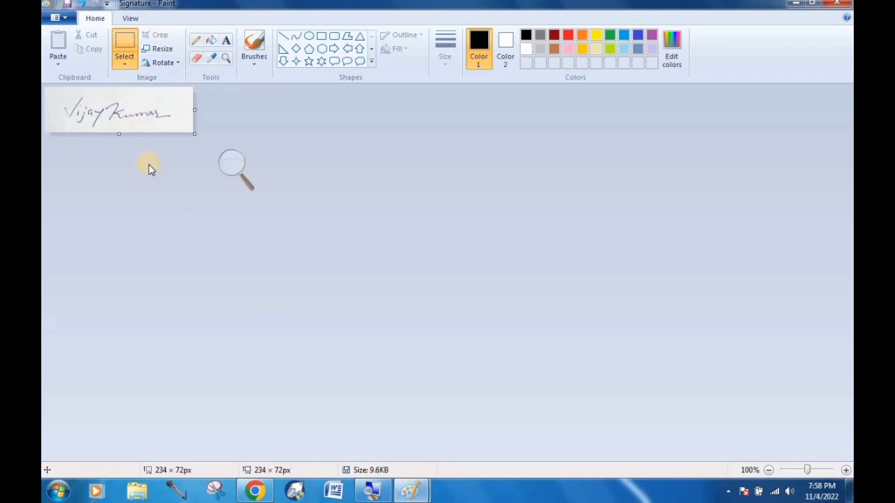
Save the cropped image as a new JPEG file named Signature 01 on the desktop.
{"action": "key", "text": "F12"}
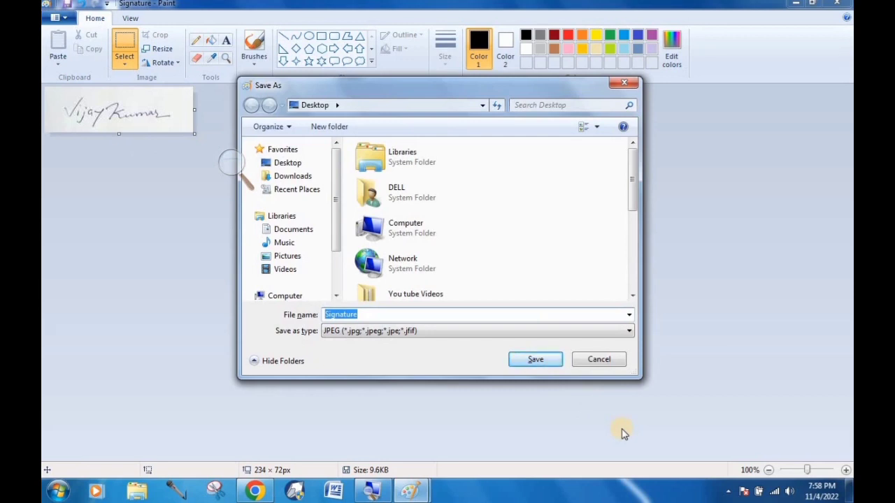
{"action": "key", "text": "End"}
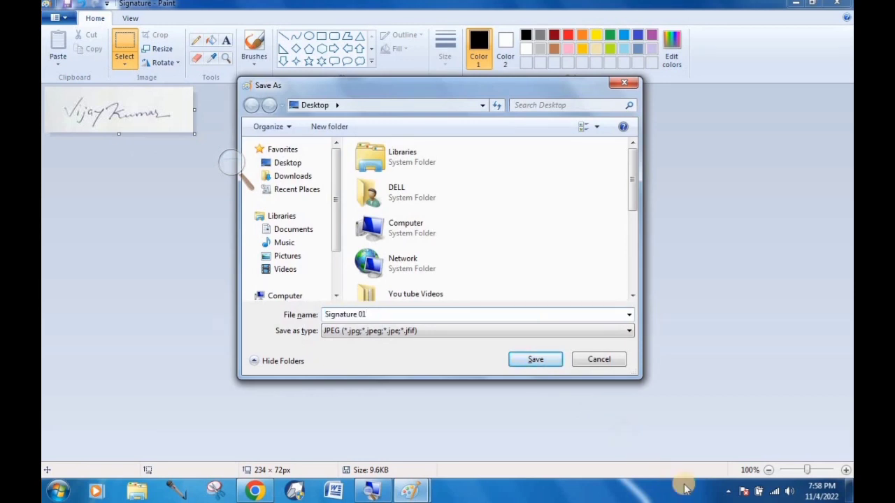
{"action": "left_click", "coordinate": [550, 359]}
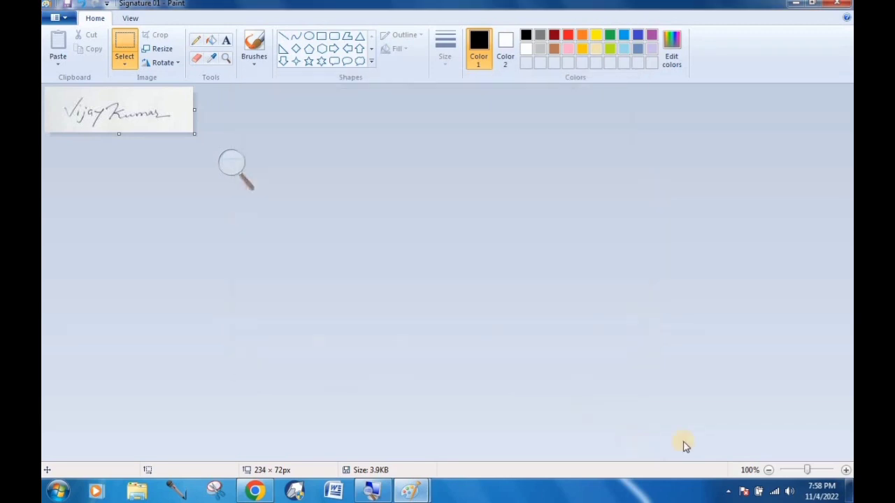
Minimize Paint, place the Signature 01 file beside Photo 01 on the desktop, and check its file size in its properties.
{"action": "left_click", "coordinate": [796, 5]}
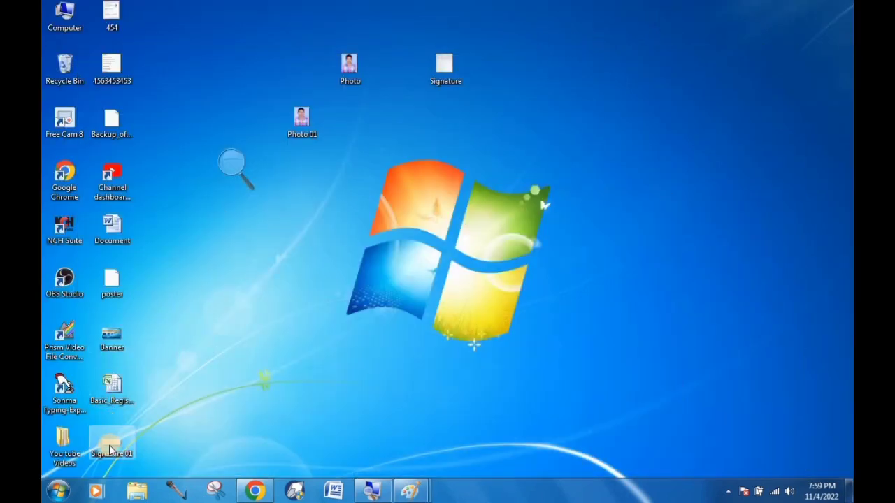
{"action": "mouse_move", "coordinate": [110, 445]}
{"action": "left_mouse_down"}
{"action": "mouse_move", "coordinate": [284, 340]}
{"action": "mouse_move", "coordinate": [471, 151]}
{"action": "mouse_move", "coordinate": [396, 126]}
{"action": "left_mouse_up"}
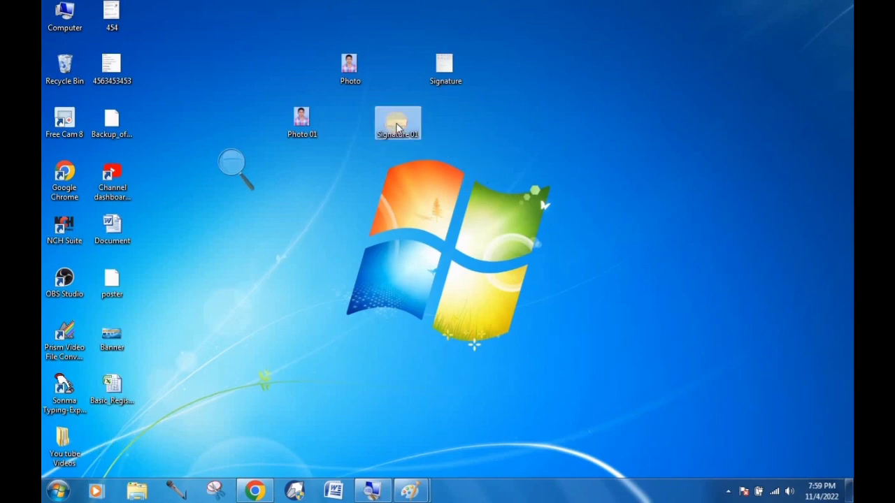
{"action": "right_click", "coordinate": [396, 126]}
{"action": "left_click", "coordinate": [434, 378]}
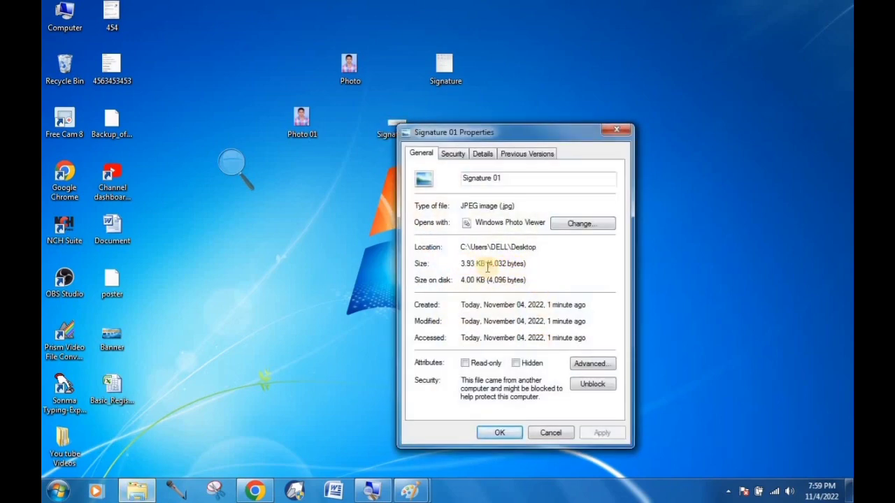
{"action": "left_click", "coordinate": [550, 433]}
{"action": "left_click", "coordinate": [399, 129]}
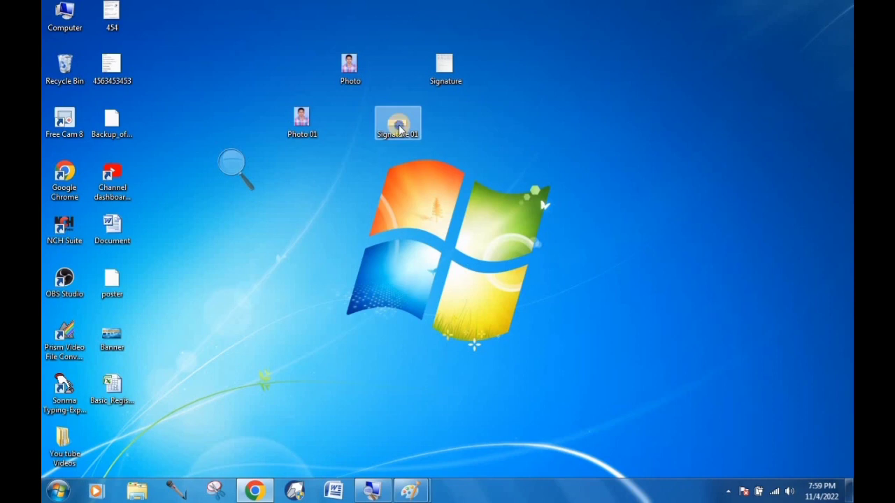
{"action": "right_click", "coordinate": [399, 129]}
{"action": "left_click", "coordinate": [597, 229]}
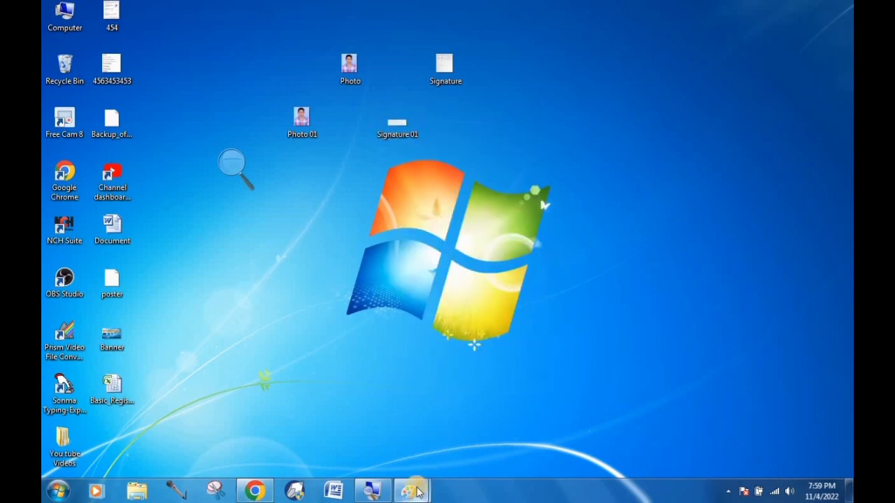
Return to Paint, resize Signature 01 to 400 percent with the aspect ratio maintained, and save it.
{"action": "mouse_move", "coordinate": [417, 492]}
{"action": "left_click", "coordinate": [466, 429]}
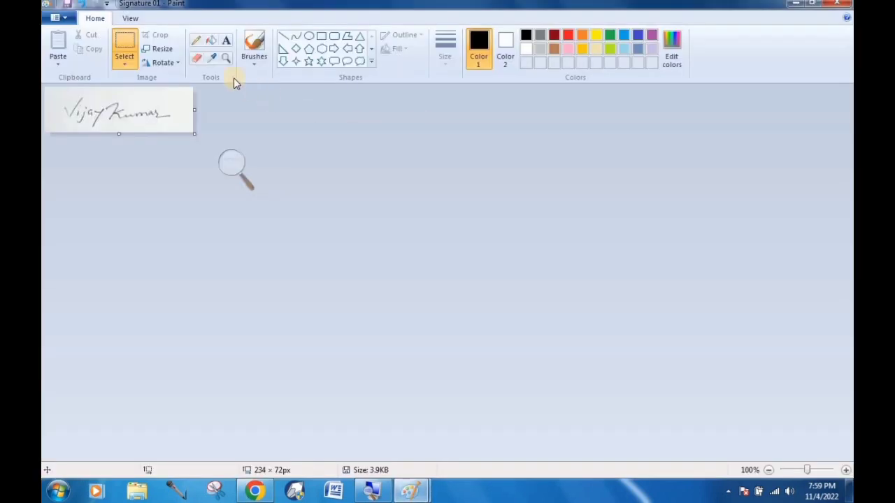
{"action": "left_click", "coordinate": [158, 49]}
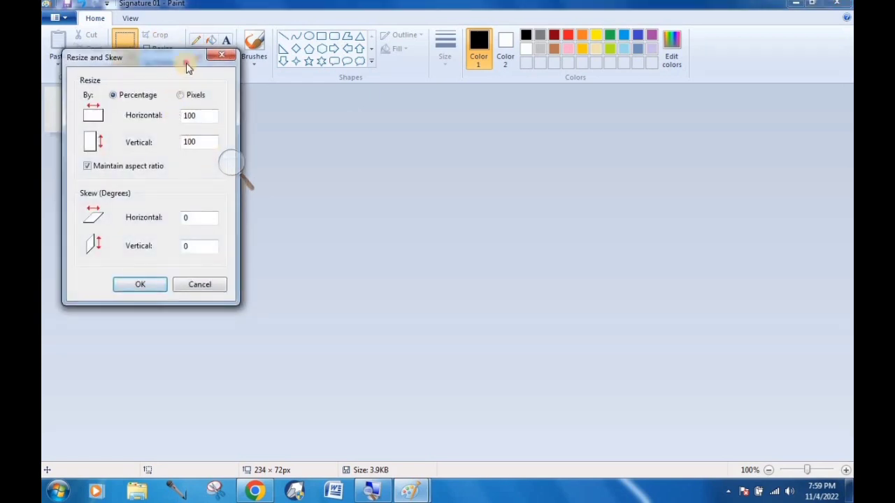
{"action": "left_click_drag", "start_coordinate": [186, 68], "coordinate": [353, 111]}
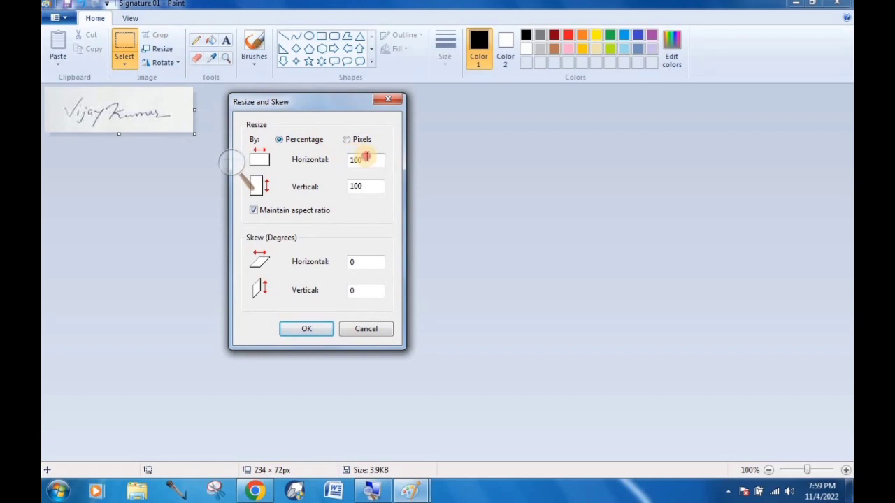
{"action": "left_click_drag", "start_coordinate": [365, 157], "coordinate": [321, 161]}
{"action": "type", "text": "4"}
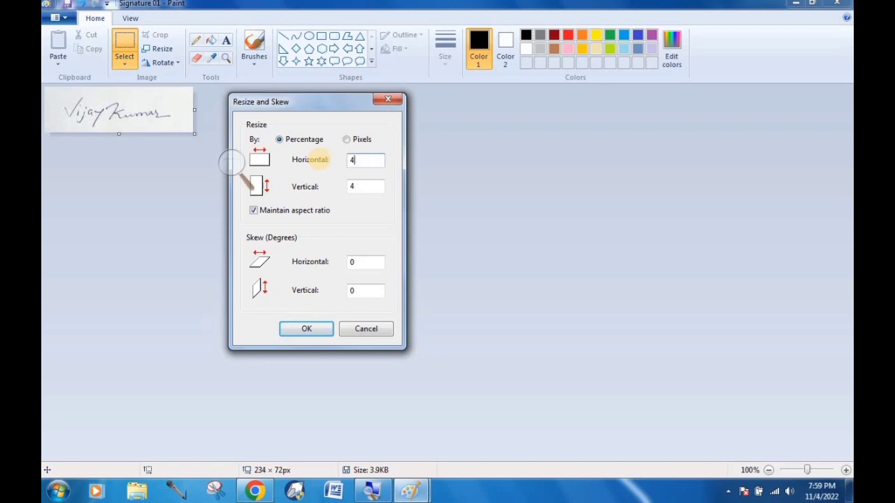
{"action": "type", "text": "00"}
{"action": "left_click", "coordinate": [307, 327]}
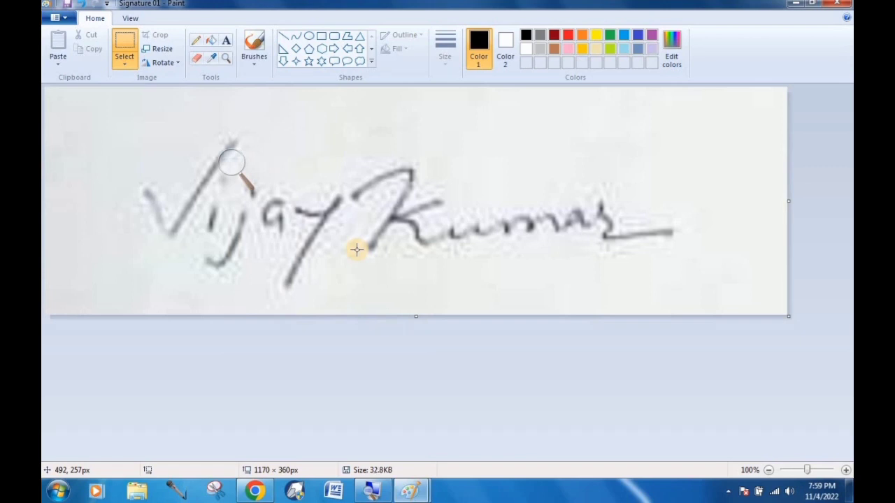
Minimize Paint, check the saved Signature 01 file's size in its properties, and refresh the desktop.
{"action": "left_click", "coordinate": [803, 5]}
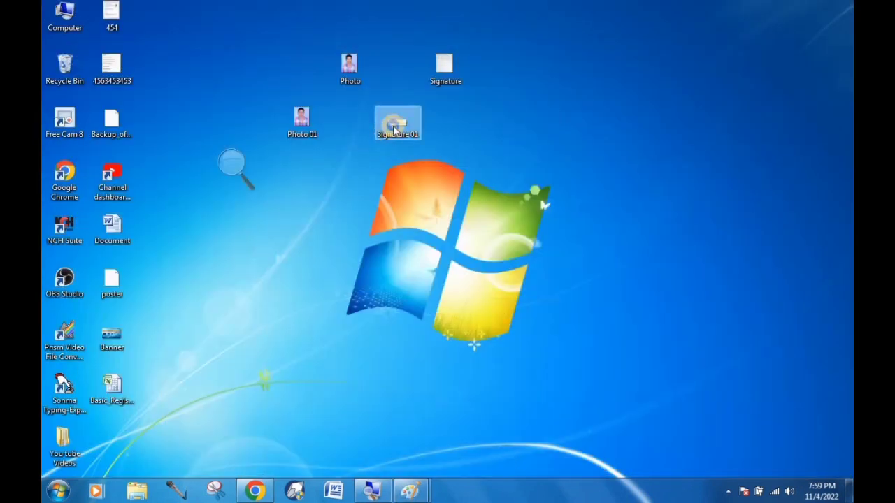
{"action": "right_click", "coordinate": [395, 128]}
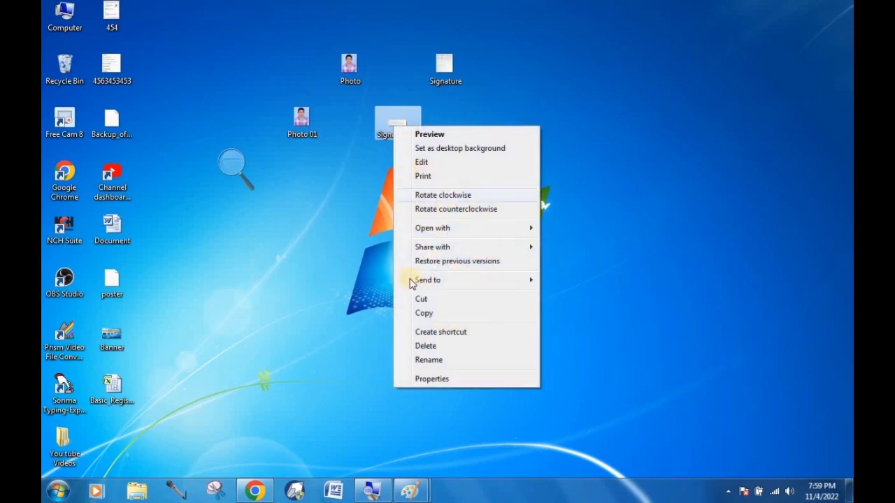
{"action": "left_click", "coordinate": [419, 379]}
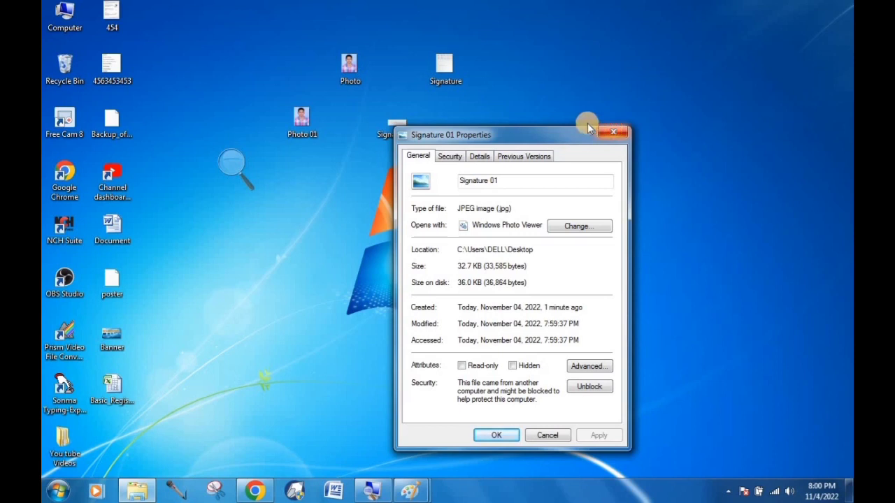
{"action": "left_click", "coordinate": [614, 135]}
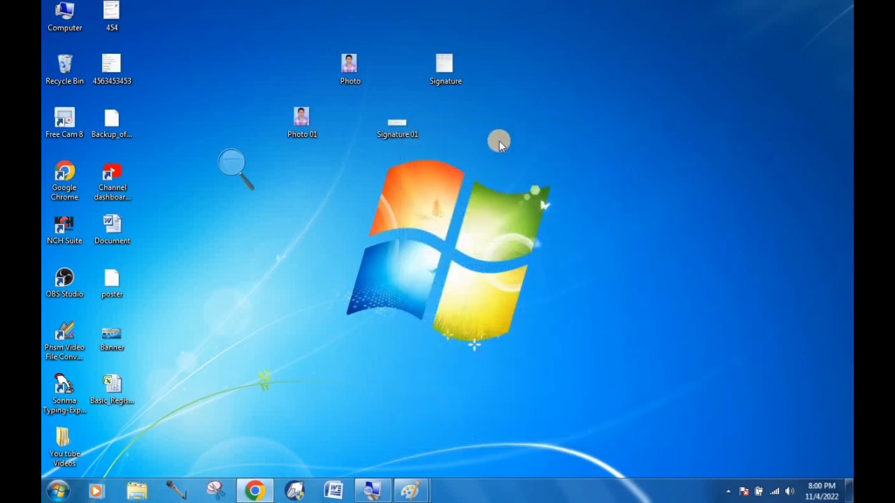
{"action": "right_click", "coordinate": [490, 127]}
{"action": "left_click", "coordinate": [525, 161]}
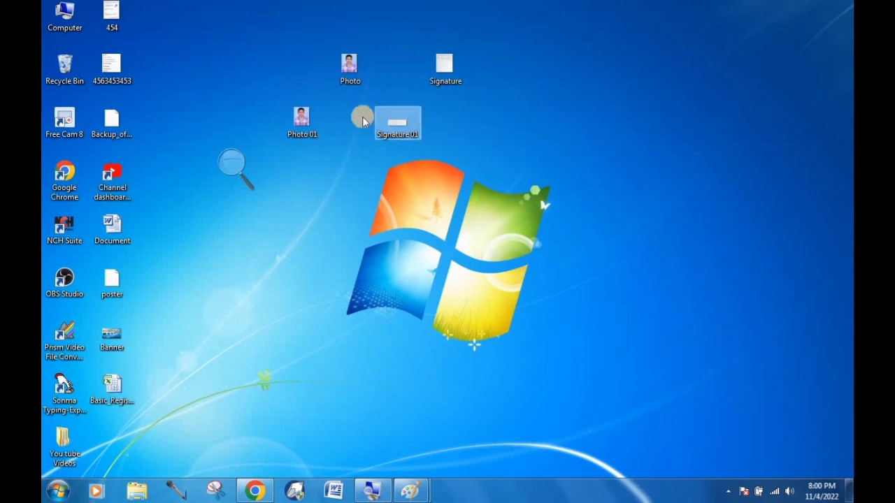
Delete the Photo 01 and Signature 01 files together from the desktop and refresh it.
{"action": "mouse_move", "coordinate": [260, 105]}
{"action": "left_mouse_down"}
{"action": "mouse_move", "coordinate": [296, 123]}
{"action": "mouse_move", "coordinate": [450, 150]}
{"action": "left_mouse_up"}
{"action": "key", "text": "Delete"}
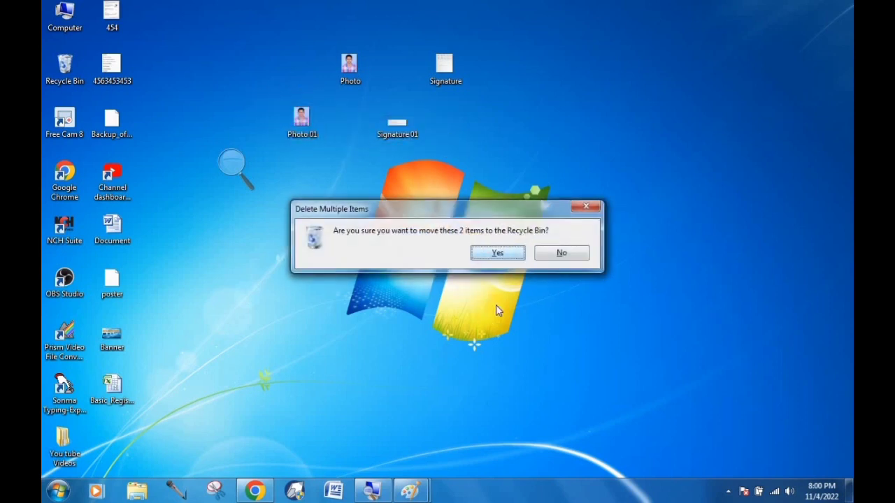
{"action": "left_click", "coordinate": [494, 254]}
{"action": "right_click", "coordinate": [351, 222]}
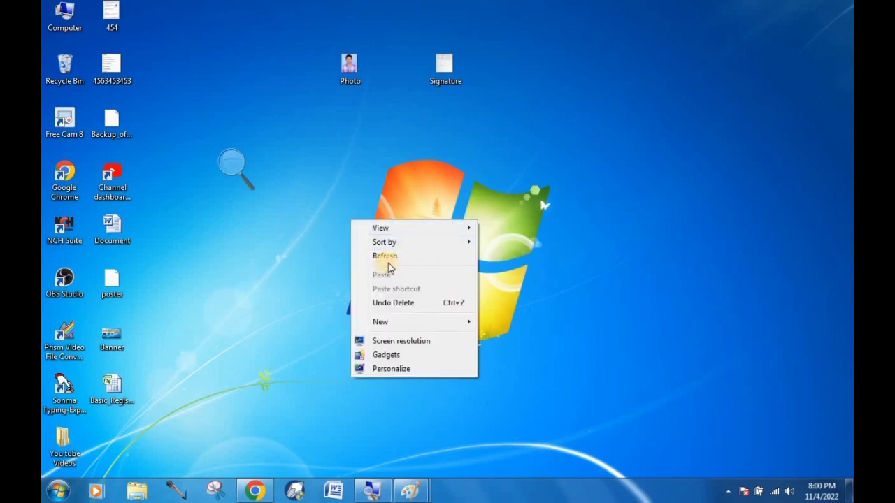
{"action": "left_click", "coordinate": [381, 258]}
{"action": "right_click", "coordinate": [299, 227]}
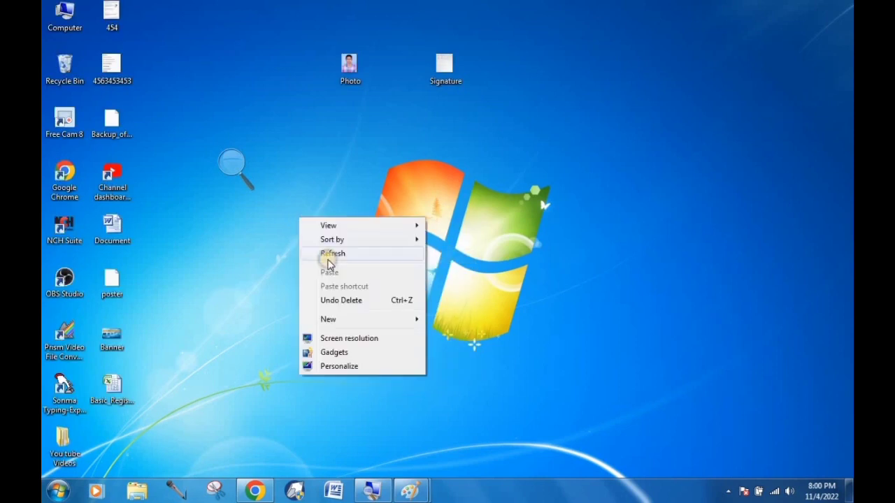
{"action": "left_click", "coordinate": [334, 269]}
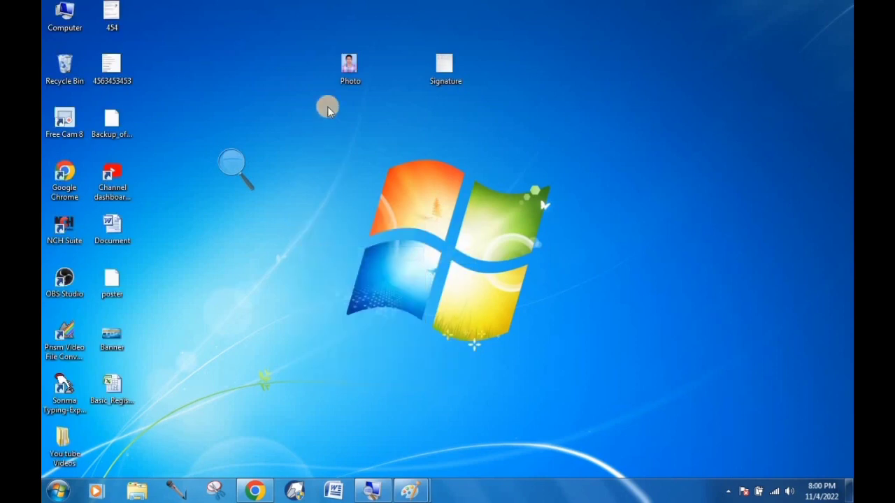
Open the desktop file Photo in Microsoft Office Picture Manager and check its file size and dimensions.
{"action": "left_click", "coordinate": [352, 70]}
{"action": "right_click", "coordinate": [353, 72]}
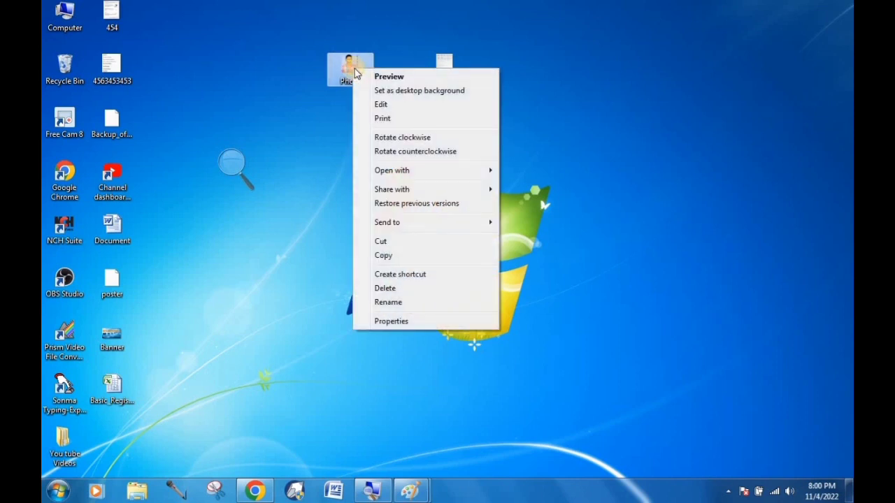
{"action": "mouse_move", "coordinate": [463, 170]}
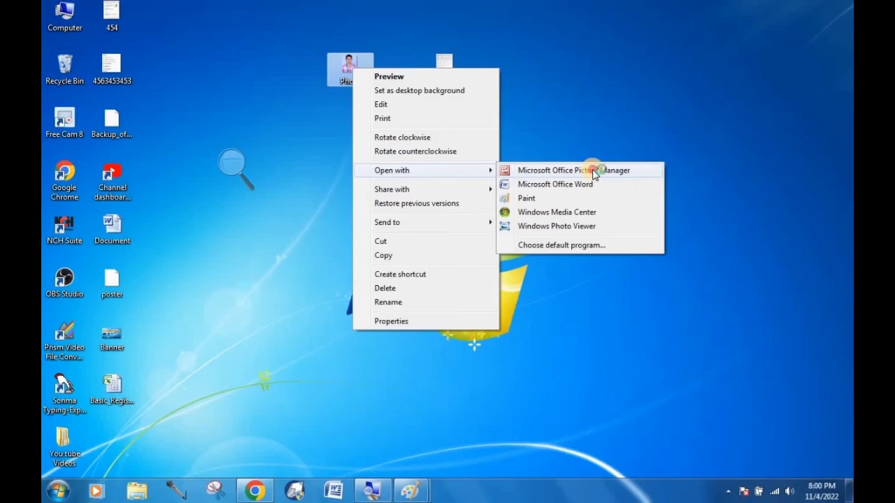
{"action": "left_click", "coordinate": [592, 170]}
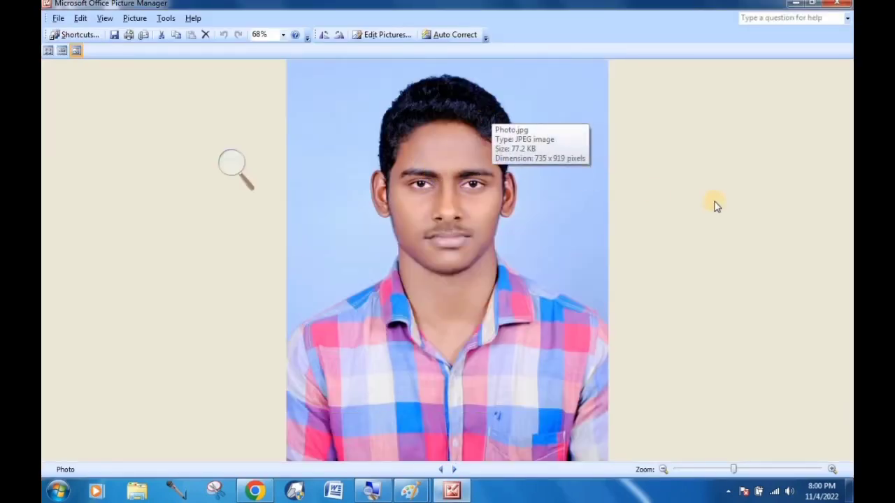
{"action": "mouse_move", "coordinate": [497, 224]}
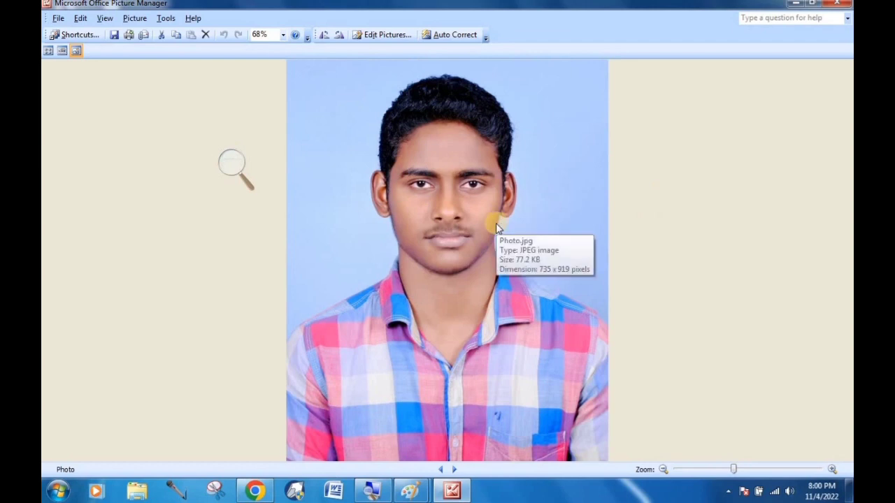
Resize the photo to 40 percent of its original width and height and save it.
{"action": "left_click", "coordinate": [400, 37]}
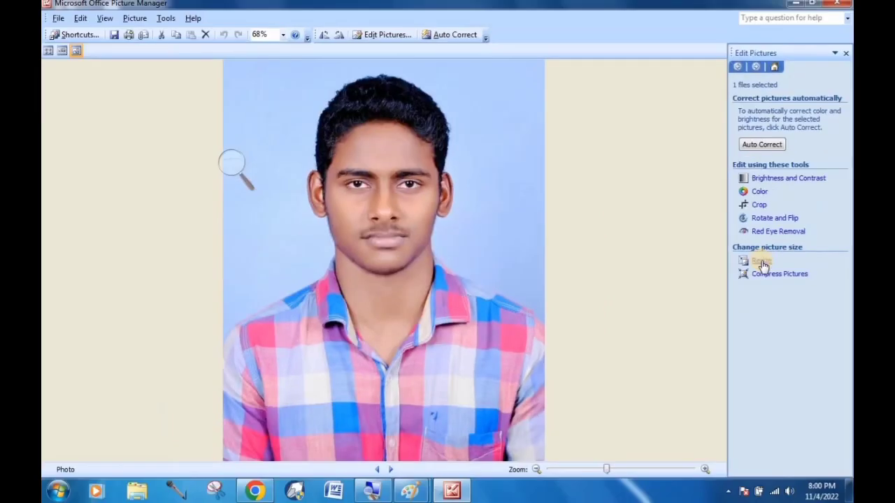
{"action": "left_click", "coordinate": [764, 264]}
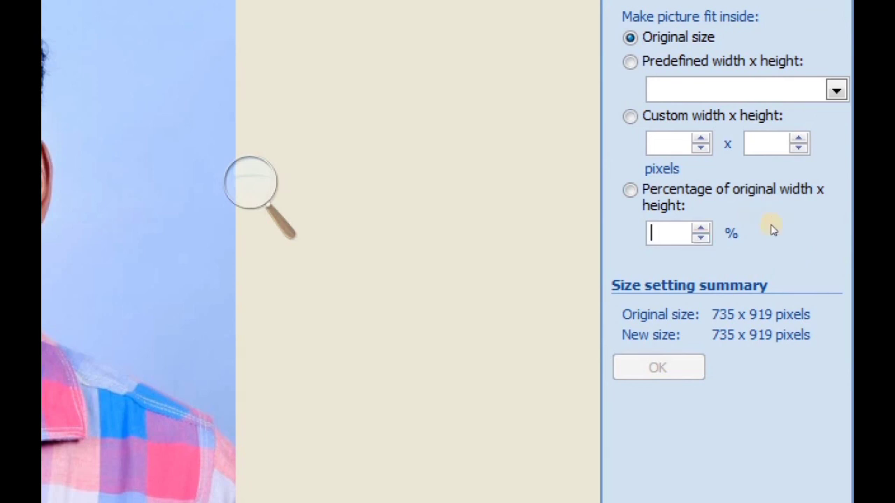
{"action": "type", "text": "40"}
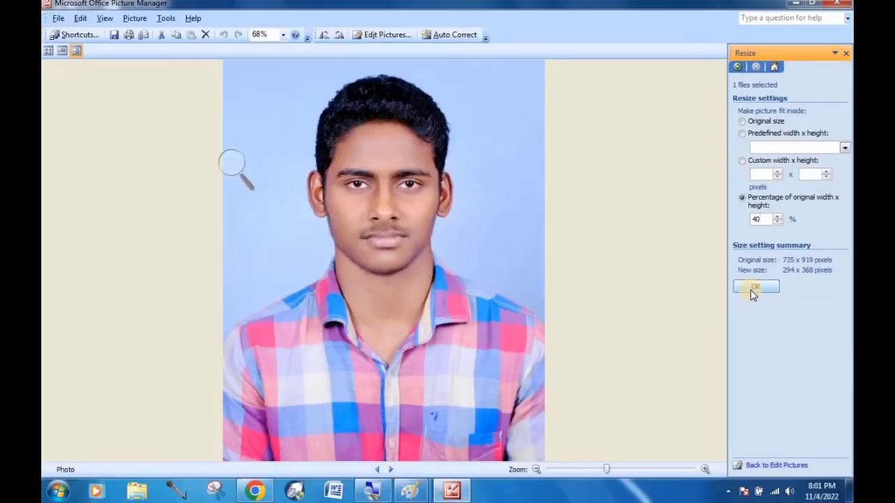
{"action": "left_click", "coordinate": [651, 372]}
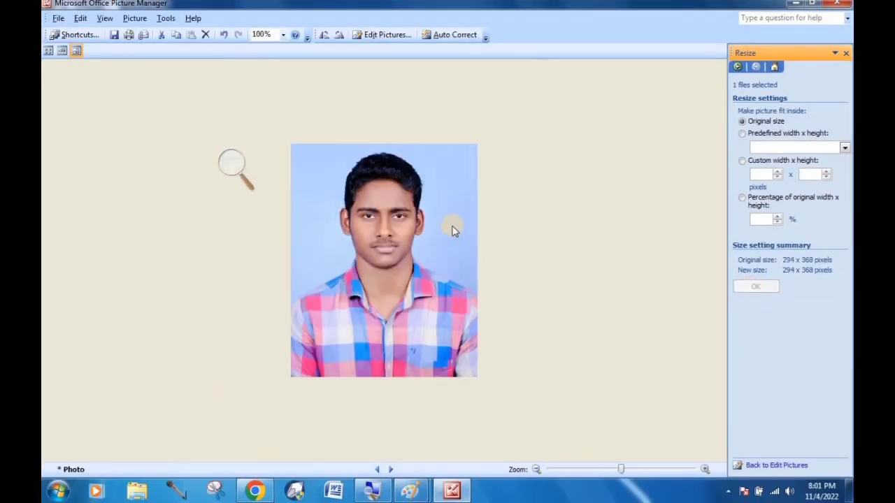
{"action": "mouse_move", "coordinate": [451, 227]}
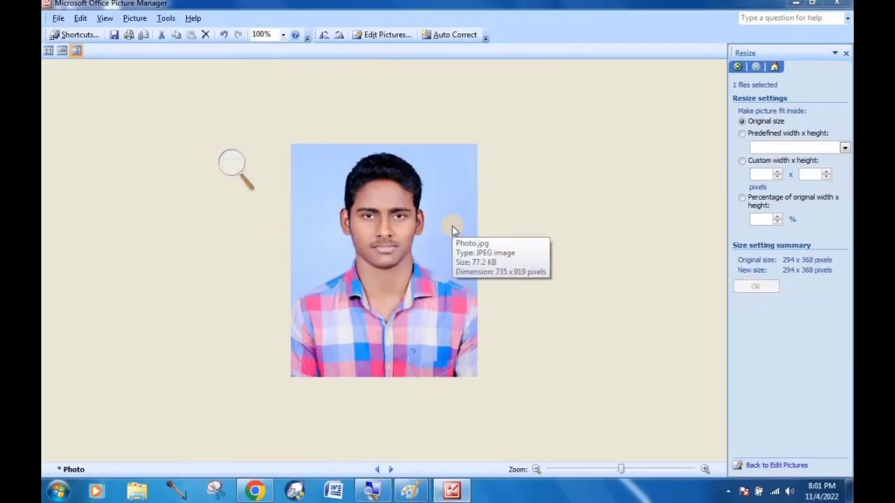
{"action": "key", "text": "ctrl+s"}
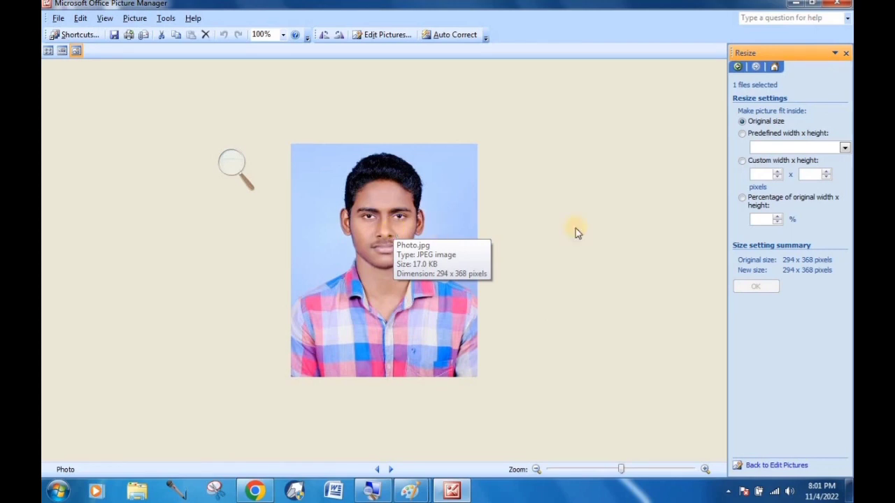
Resize the photo to 120 percent of its original width and height, save it, and close the picture.
{"action": "left_click", "coordinate": [761, 219]}
{"action": "type", "text": "120"}
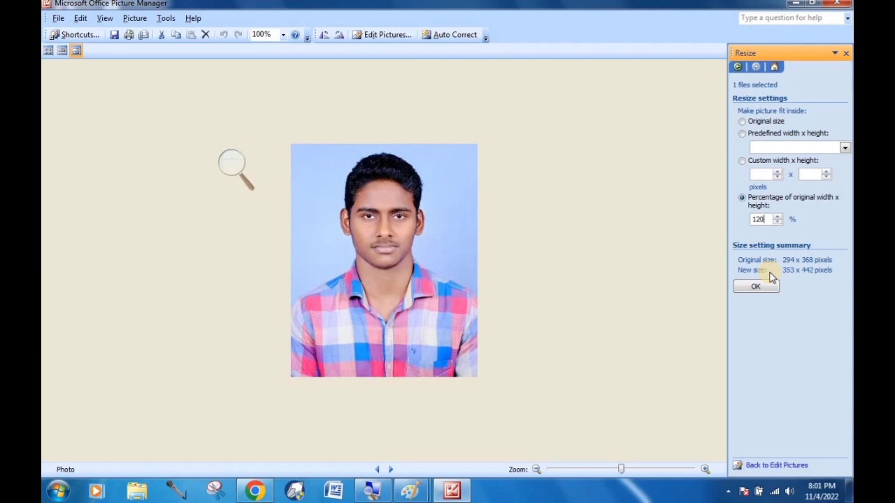
{"action": "left_click", "coordinate": [762, 288]}
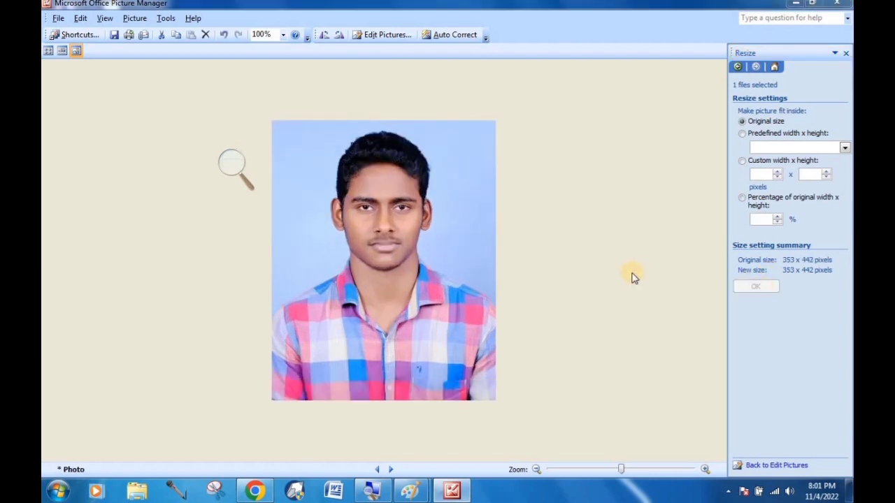
{"action": "key", "text": "ctrl+s"}
{"action": "left_click", "coordinate": [837, 3]}
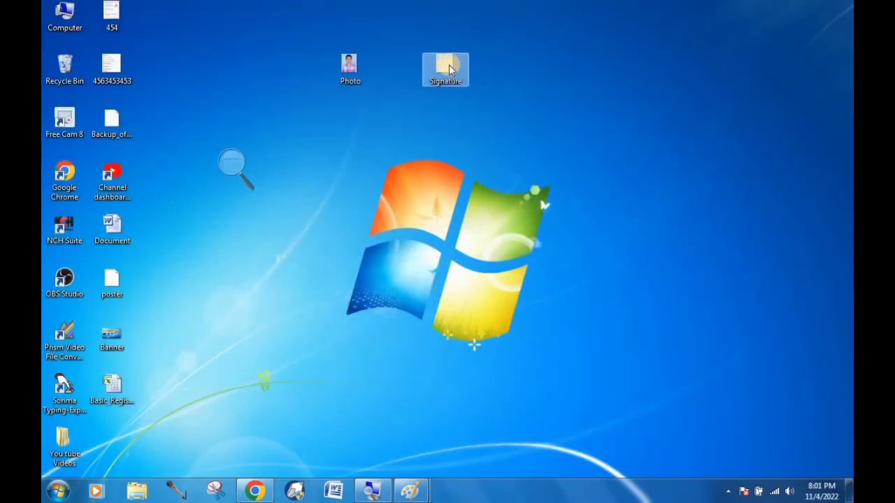
Open the desktop file Signature in Microsoft Office Picture Manager.
{"action": "right_click", "coordinate": [448, 69]}
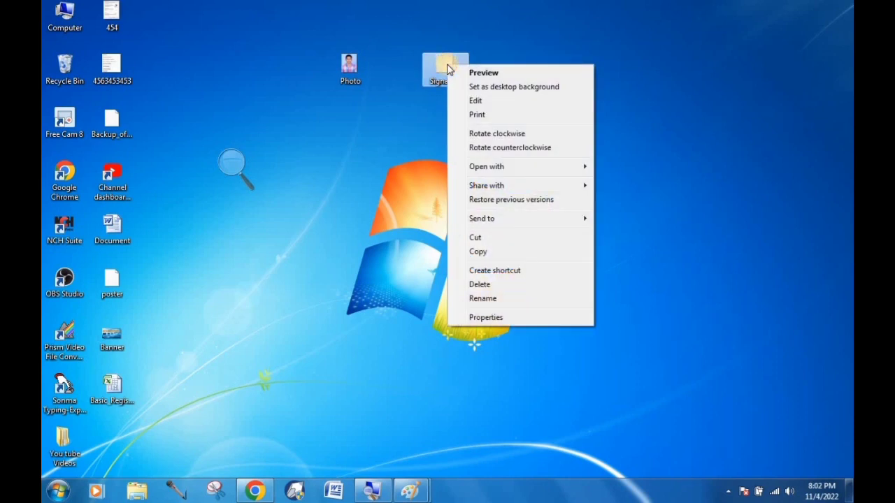
{"action": "mouse_move", "coordinate": [551, 168]}
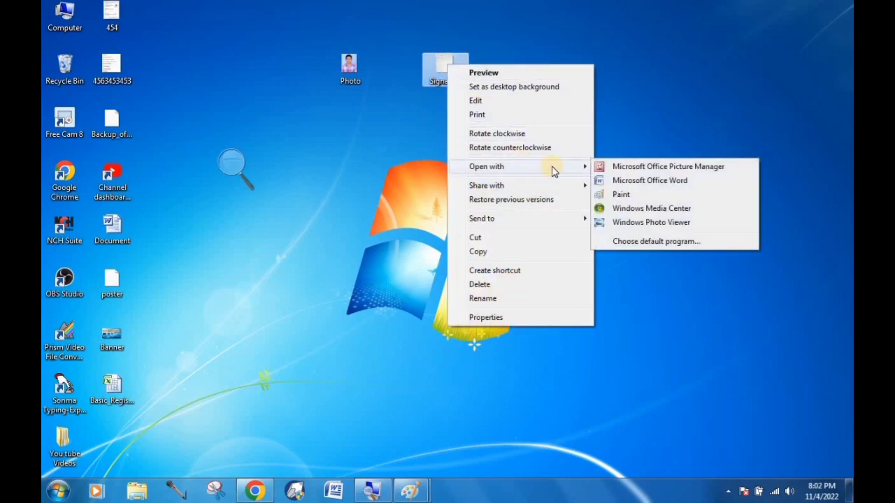
{"action": "left_click", "coordinate": [638, 168]}
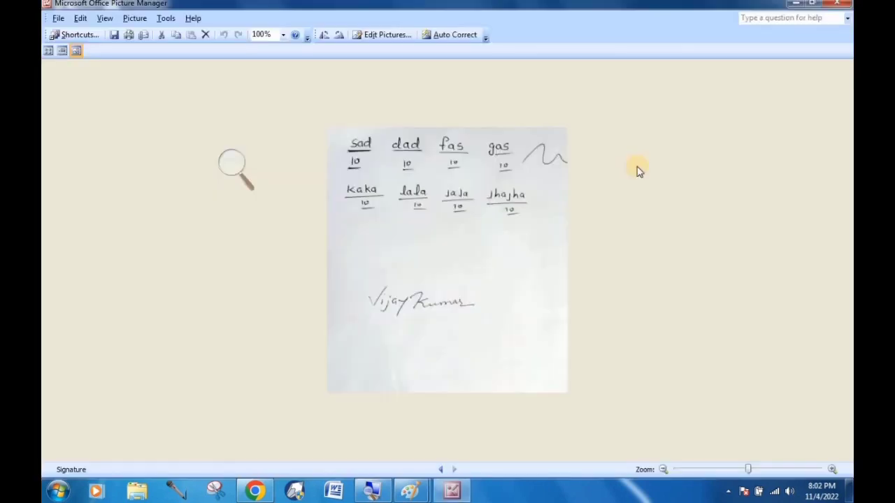
Crop the picture to about 254 x 83 pixels around the signature below the handwritten words, and save it.
{"action": "left_click", "coordinate": [370, 34]}
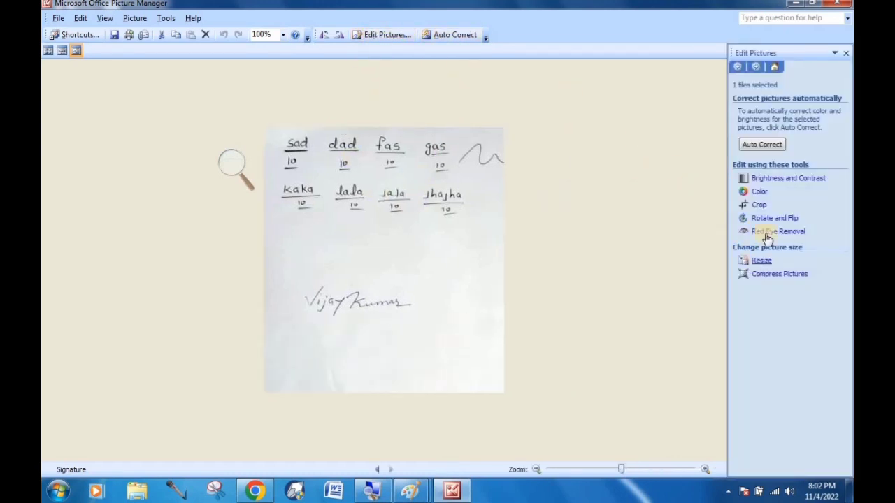
{"action": "left_click", "coordinate": [757, 205]}
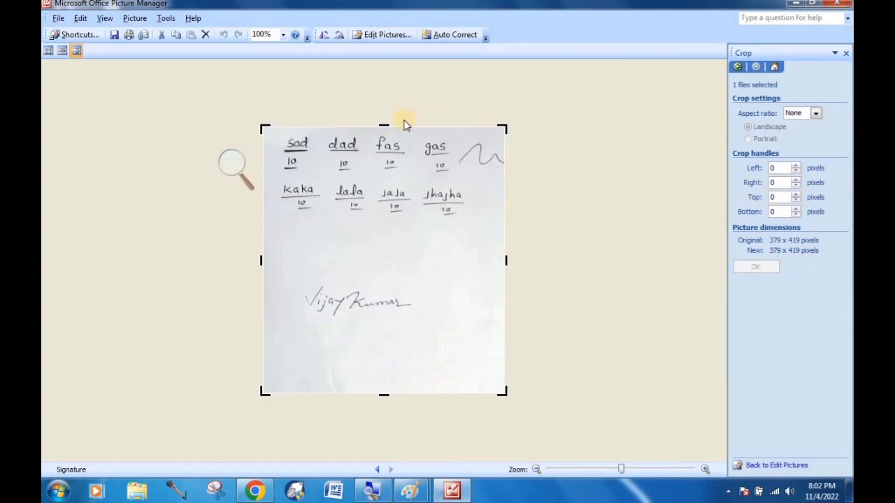
{"action": "left_click_drag", "start_coordinate": [382, 125], "coordinate": [376, 276]}
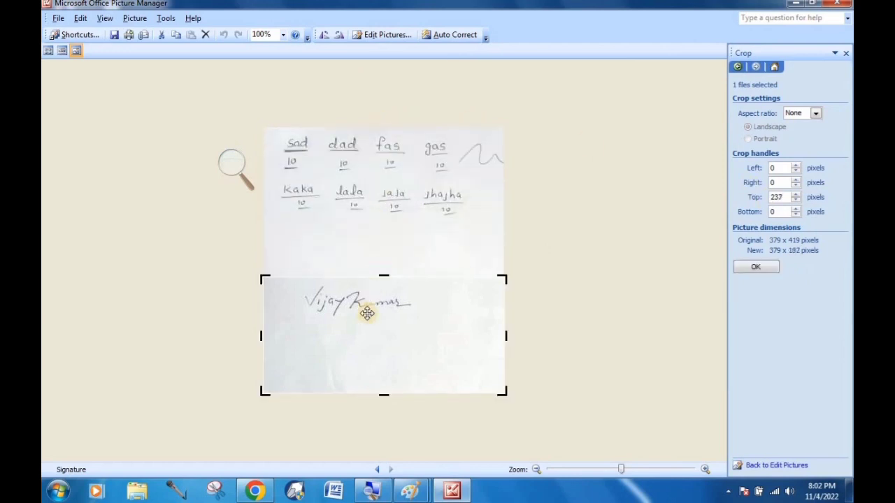
{"action": "left_click_drag", "start_coordinate": [380, 394], "coordinate": [383, 331]}
{"action": "left_click_drag", "start_coordinate": [509, 304], "coordinate": [425, 305]}
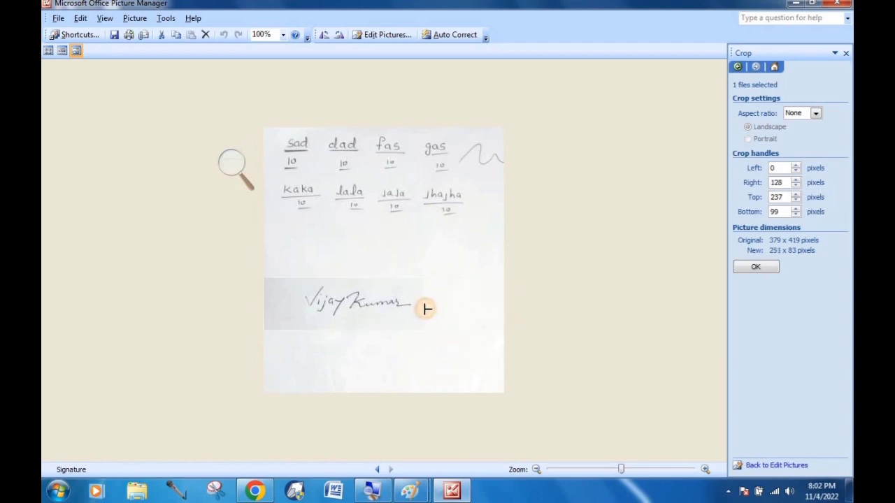
{"action": "left_click", "coordinate": [737, 273]}
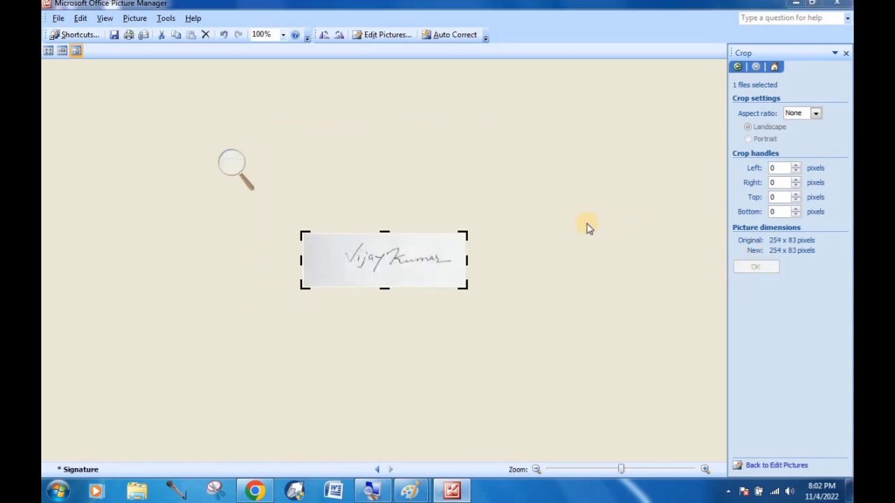
{"action": "key", "text": "ctrl+s"}
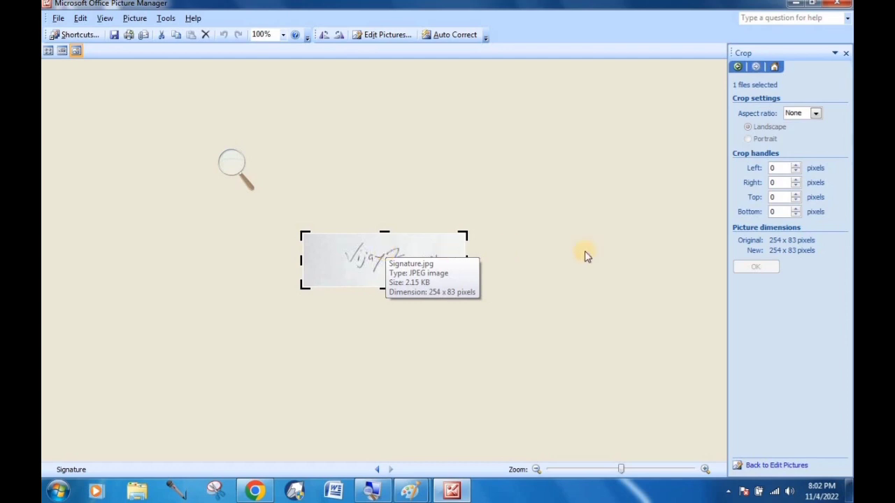
Resize the cropped signature to 500 percent of its original width and height, save it, check its file size, and close the picture.
{"action": "left_click", "coordinate": [738, 68]}
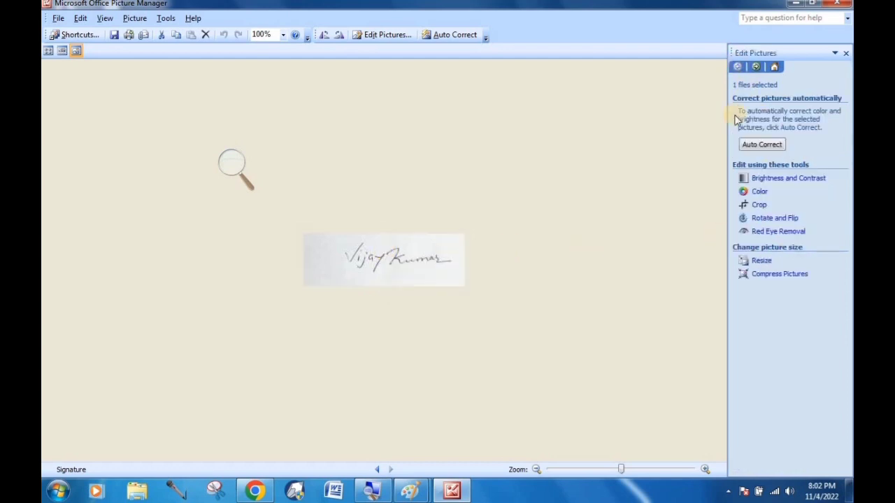
{"action": "left_click", "coordinate": [758, 265]}
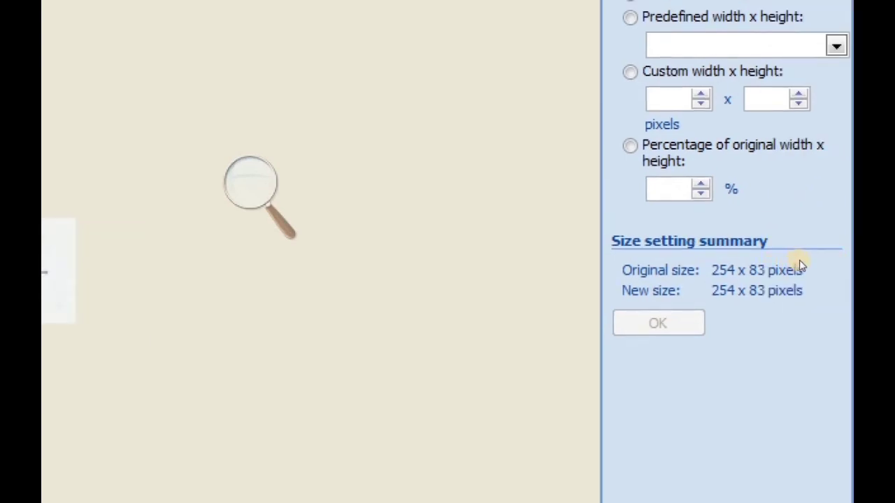
{"action": "left_click", "coordinate": [759, 223]}
{"action": "type", "text": "7"}
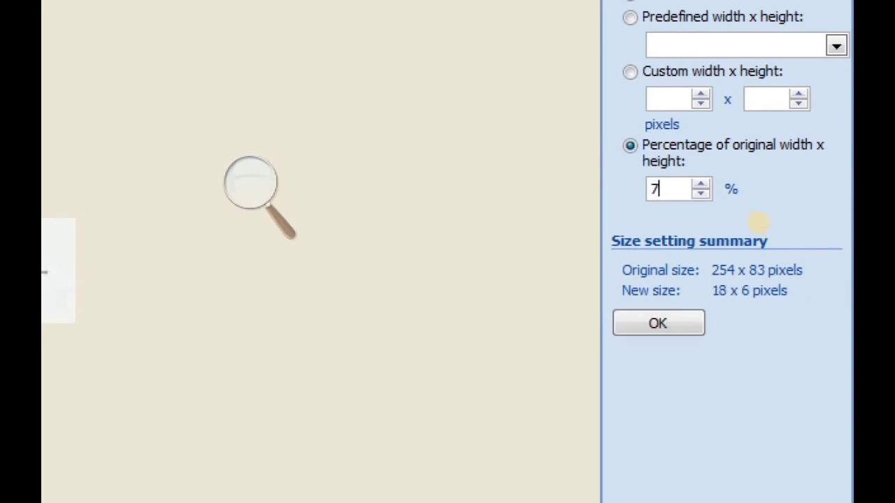
{"action": "key", "text": "BackSpace"}
{"action": "type", "text": "500"}
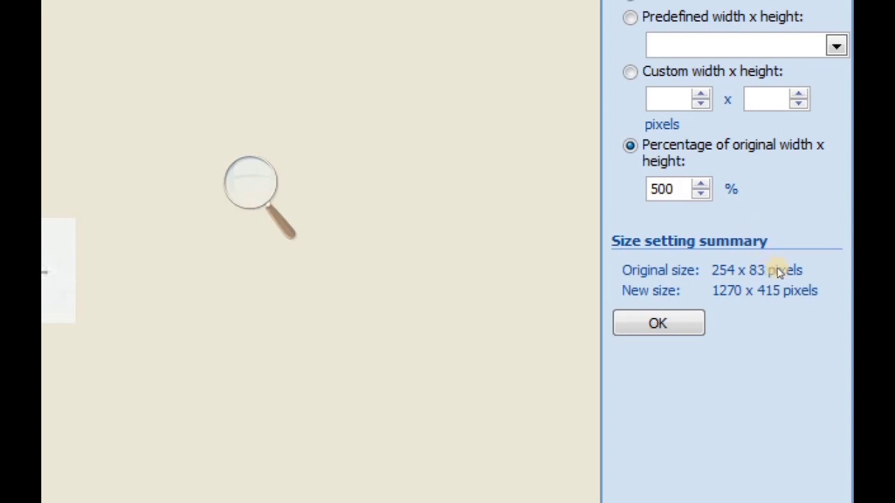
{"action": "key", "text": "Return"}
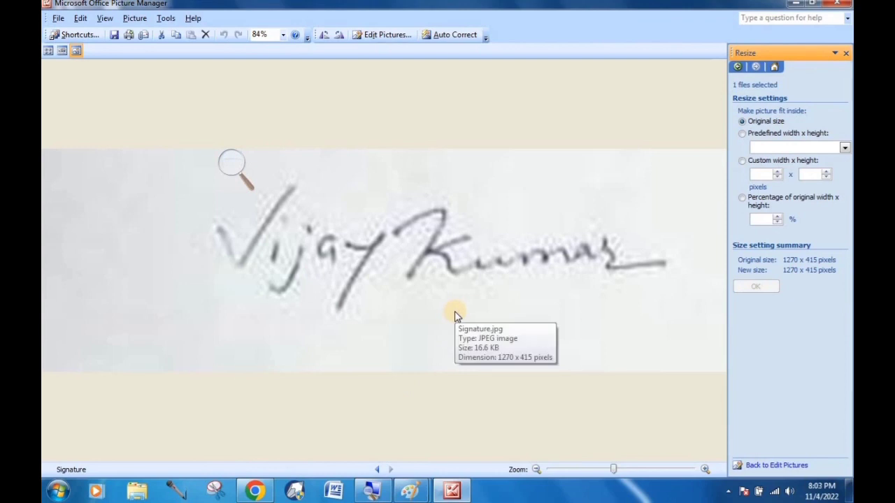
{"action": "left_click", "coordinate": [838, 6]}
{"action": "right_click", "coordinate": [269, 156]}
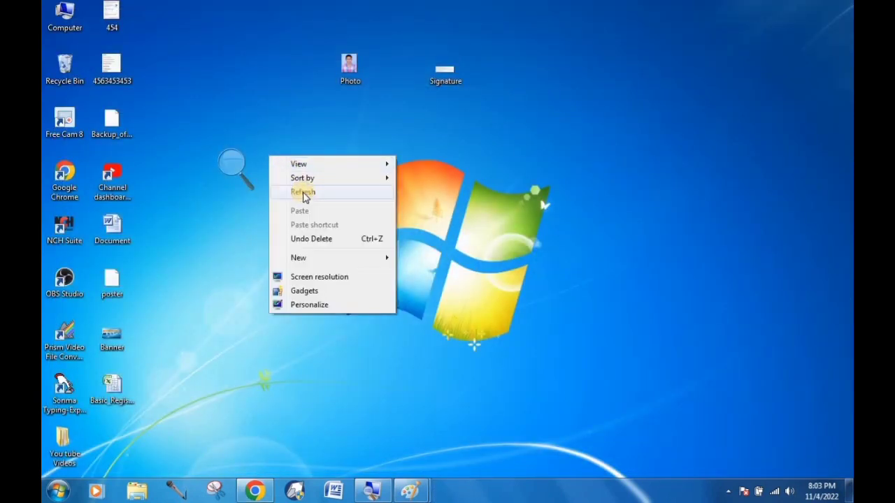
{"action": "left_click", "coordinate": [303, 198]}
{"action": "right_click", "coordinate": [337, 145]}
{"action": "right_click", "coordinate": [327, 154]}
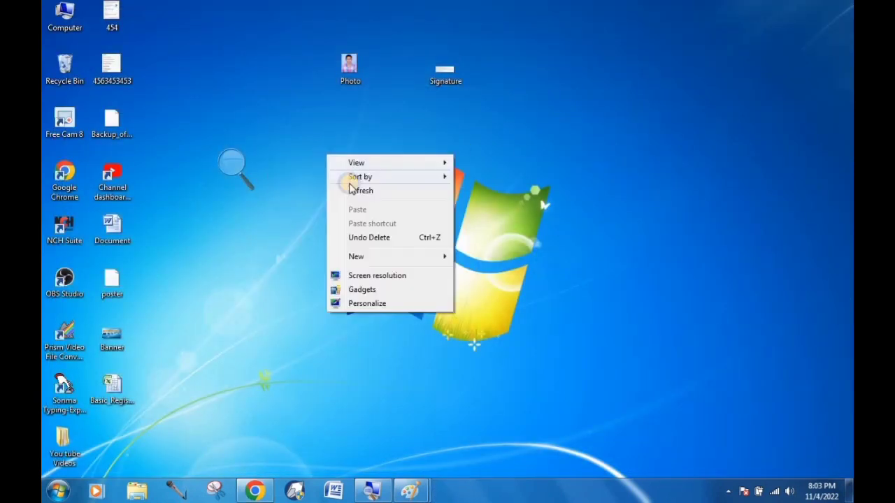
{"action": "left_click", "coordinate": [351, 189]}
{"action": "right_click", "coordinate": [324, 148]}
{"action": "left_click", "coordinate": [353, 184]}
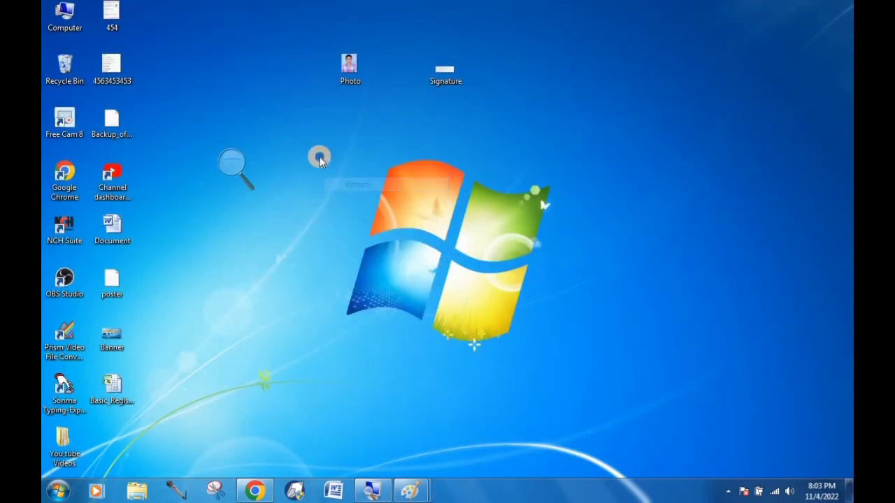
{"action": "right_click", "coordinate": [320, 160]}
{"action": "left_click", "coordinate": [353, 185]}
{"action": "left_click_drag", "start_coordinate": [308, 25], "coordinate": [511, 114]}
{"action": "left_click", "coordinate": [371, 155]}
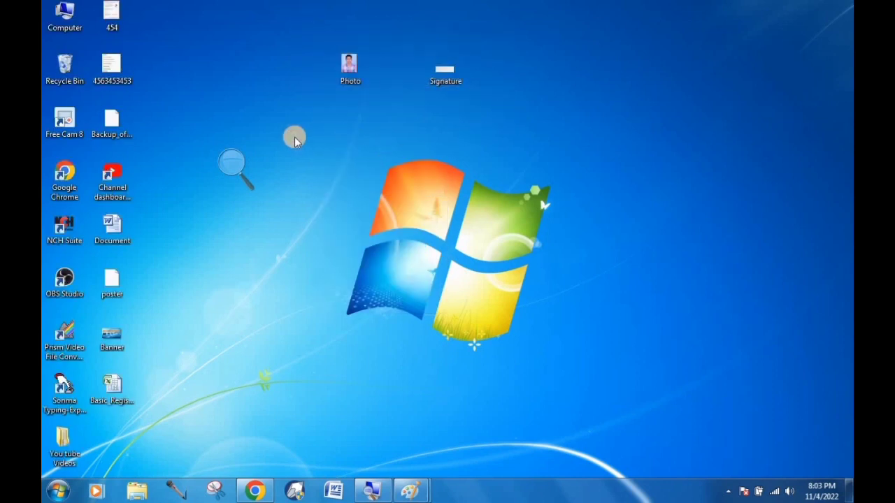
Show the programs offered for opening the Photo file, highlighting Paint and Microsoft Office Picture Manager.
{"action": "left_click", "coordinate": [348, 70]}
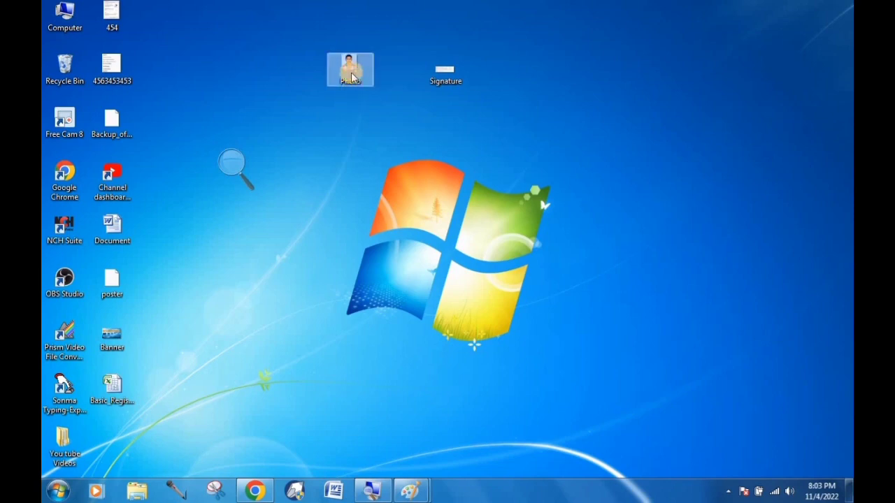
{"action": "right_click", "coordinate": [346, 73]}
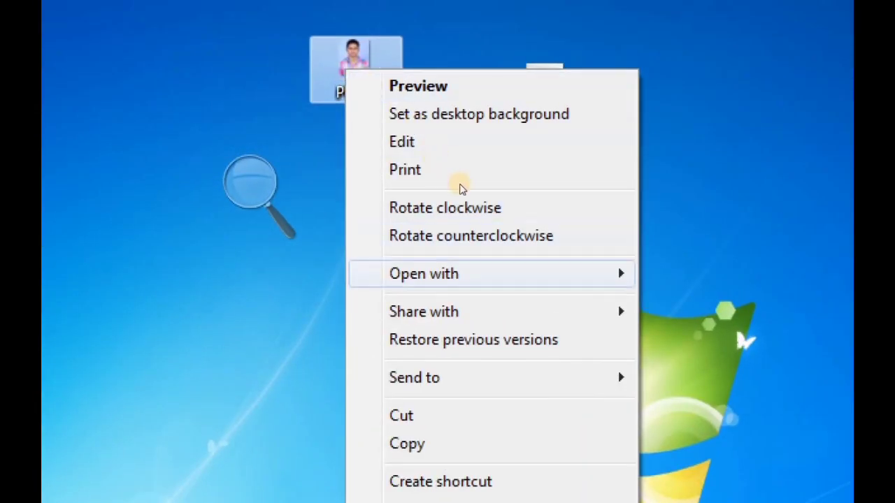
{"action": "mouse_move", "coordinate": [503, 273]}
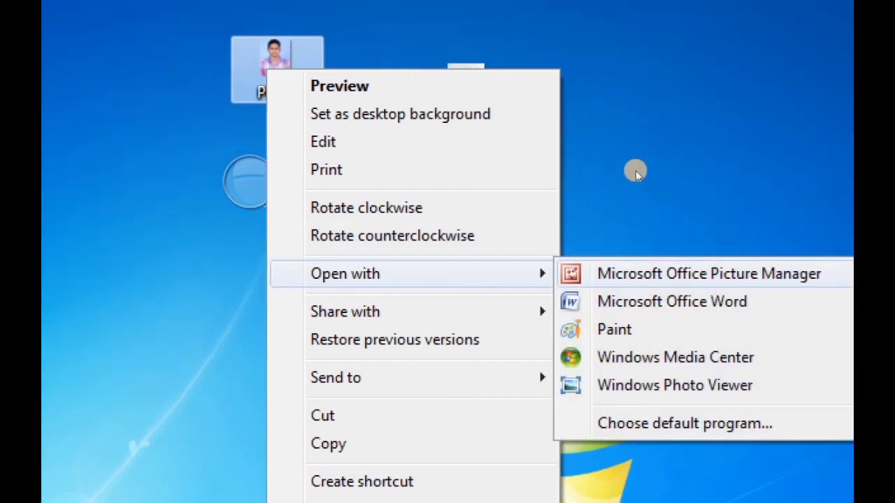
{"action": "key", "text": "Down"}
{"action": "key", "text": "Down"}
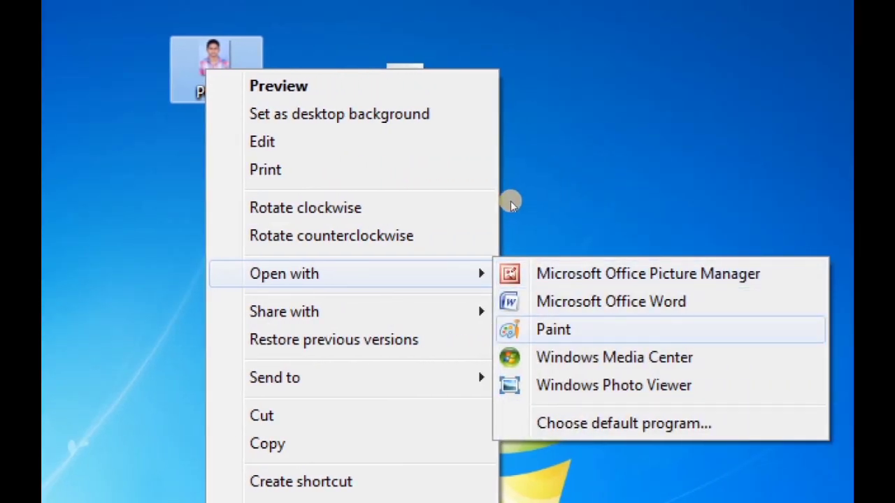
{"action": "key", "text": "Up"}
{"action": "key", "text": "Up"}
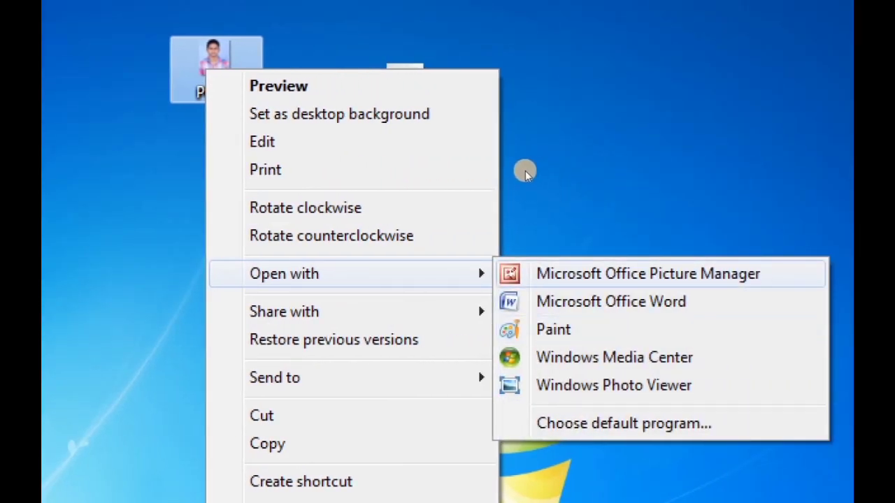